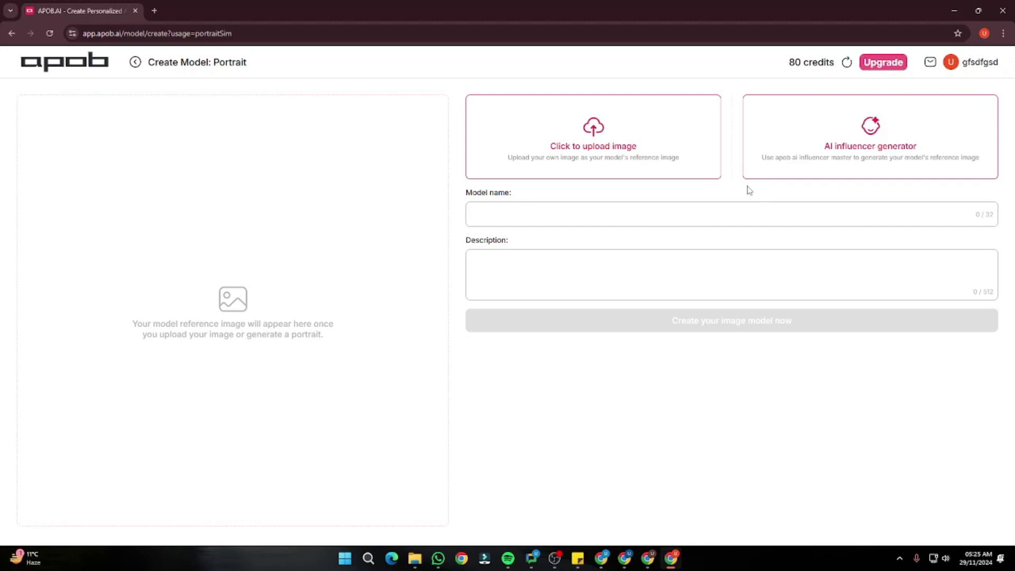
# Preview creating the 'ela' model from a portrait photo and enlarging a generated cafe image
pyautogui.click(555, 164)
pyautogui.moveTo(578, 301); pyautogui.dragTo(529, 344)
pyautogui.click(614, 424)
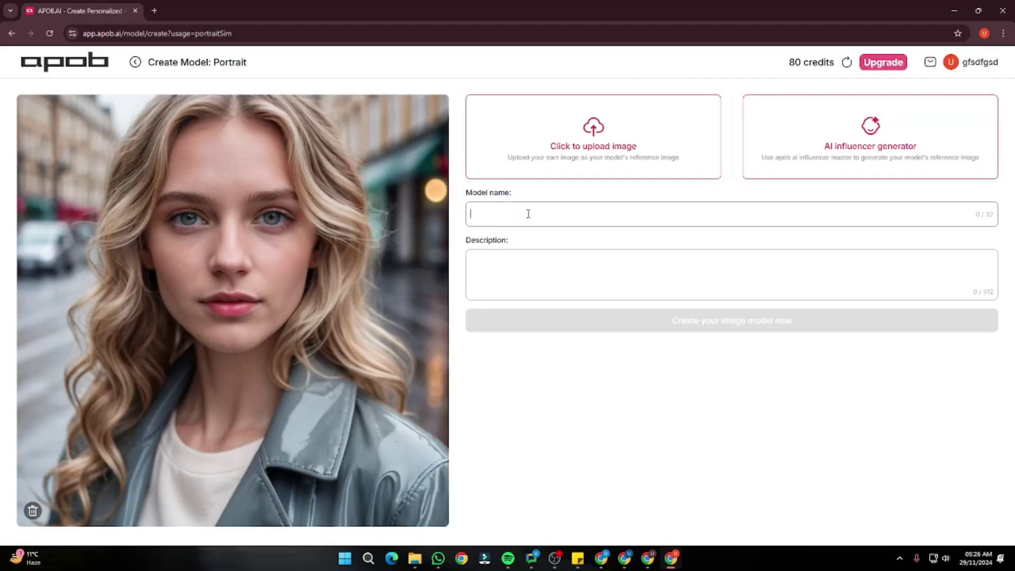
pyautogui.write('ela')
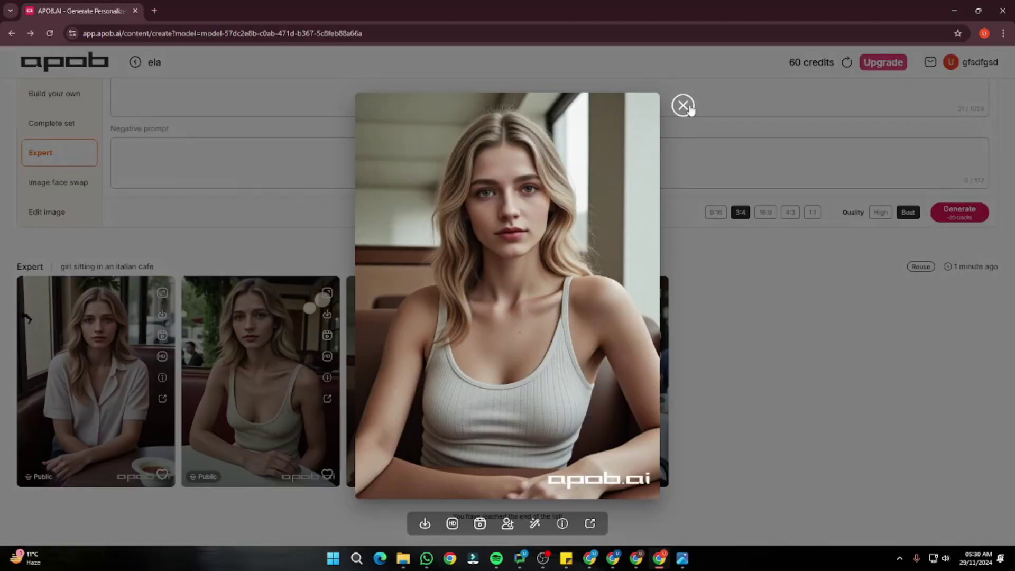
pyautogui.click(682, 104)
pyautogui.click(253, 381)
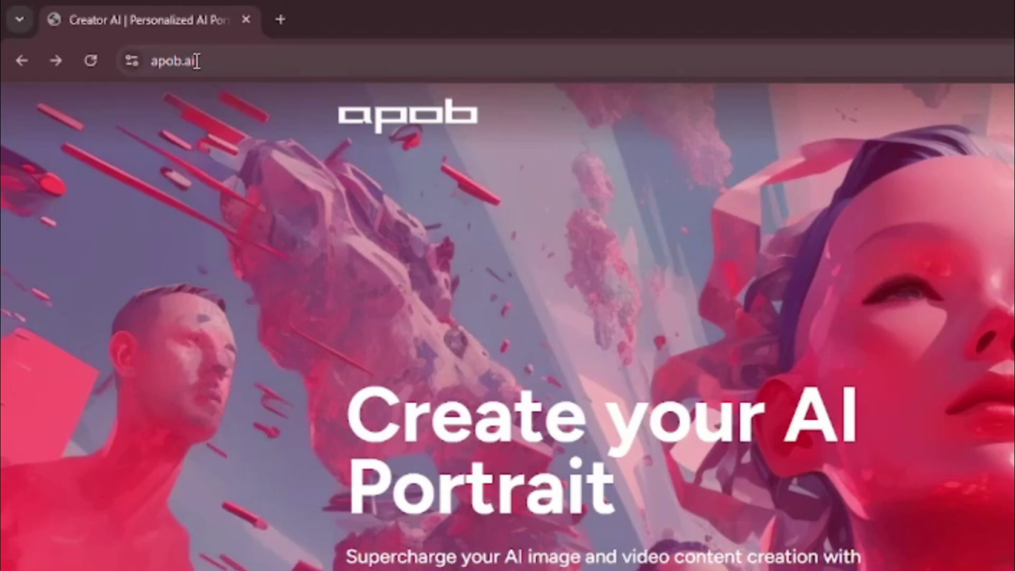
# Visit apob.ai and choose CREATE FOR FREE to launch the creation app
pyautogui.click(106, 33)
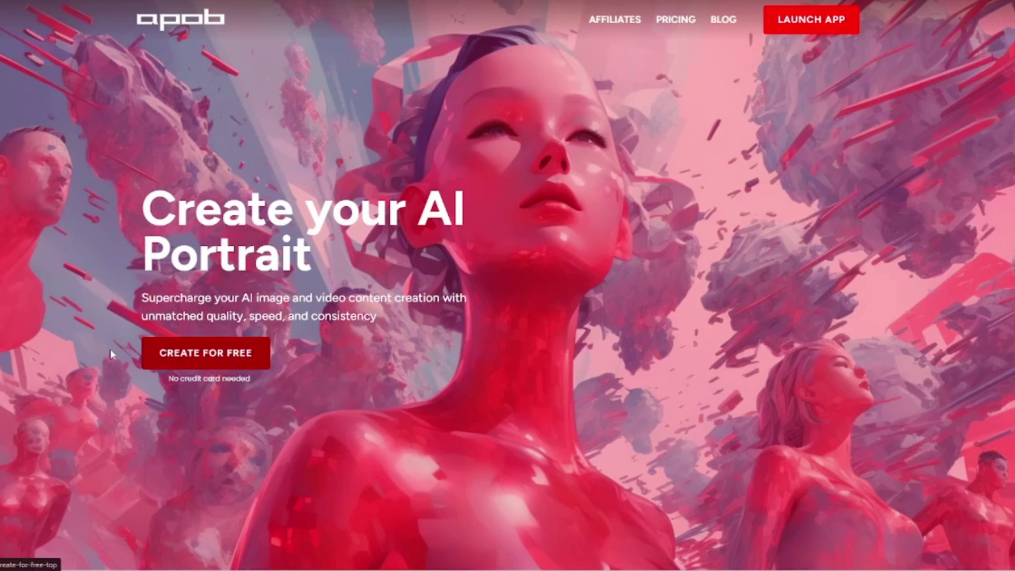
pyautogui.click(179, 355)
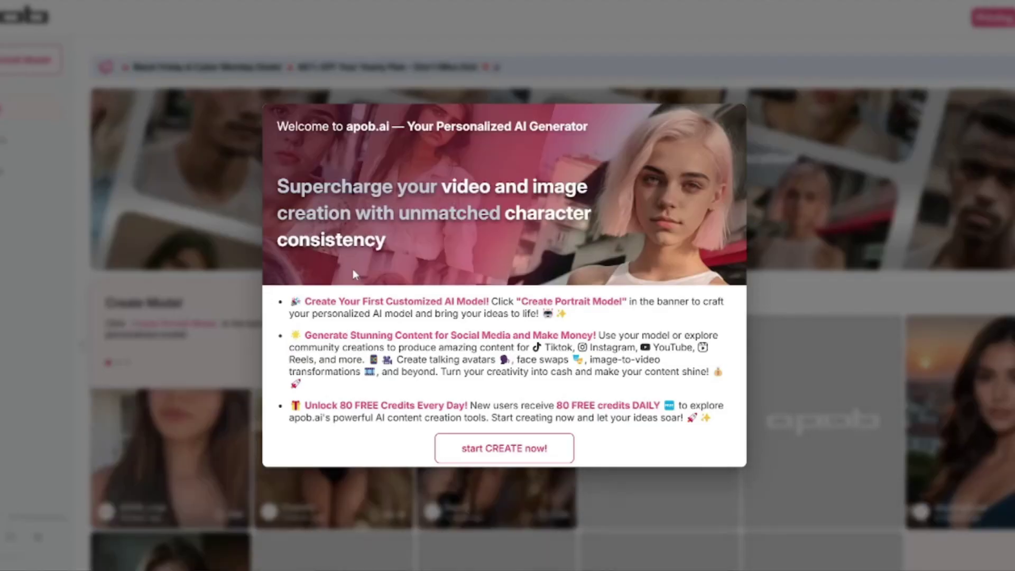
# Start creating from the welcome pop-up and sign in with a Google account
pyautogui.click(512, 449)
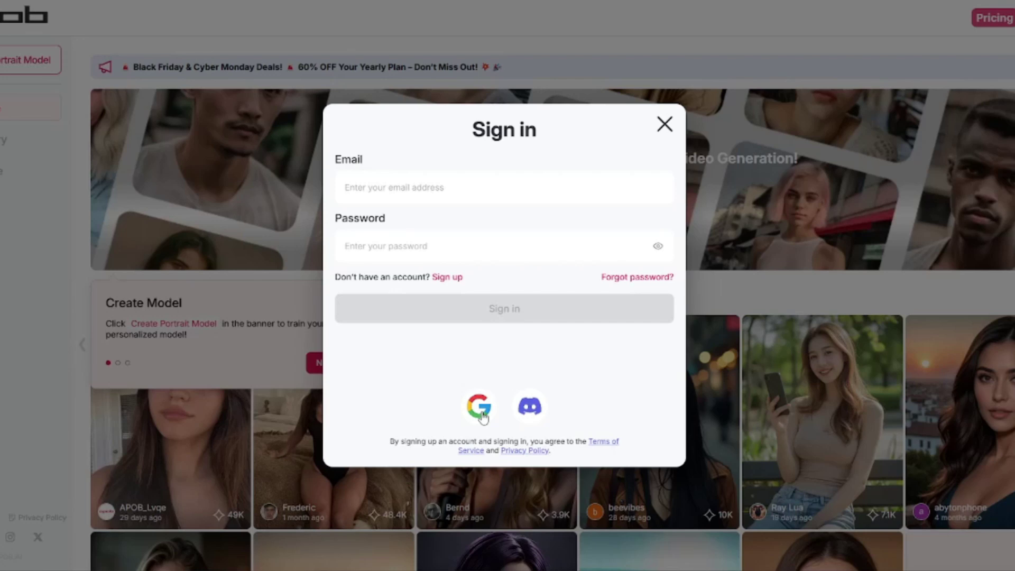
pyautogui.click(482, 407)
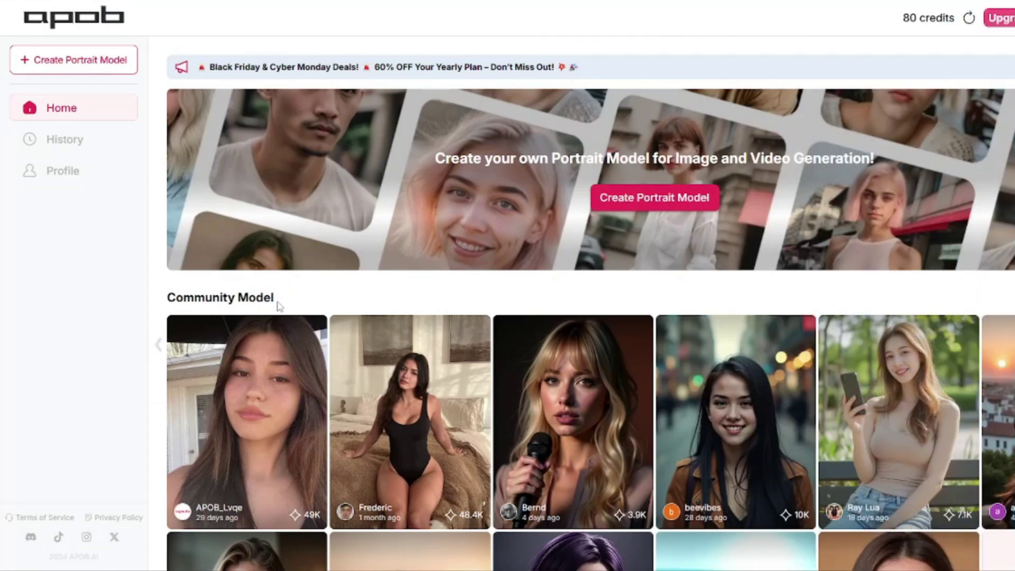
pyautogui.scroll(-2, 296, 292)
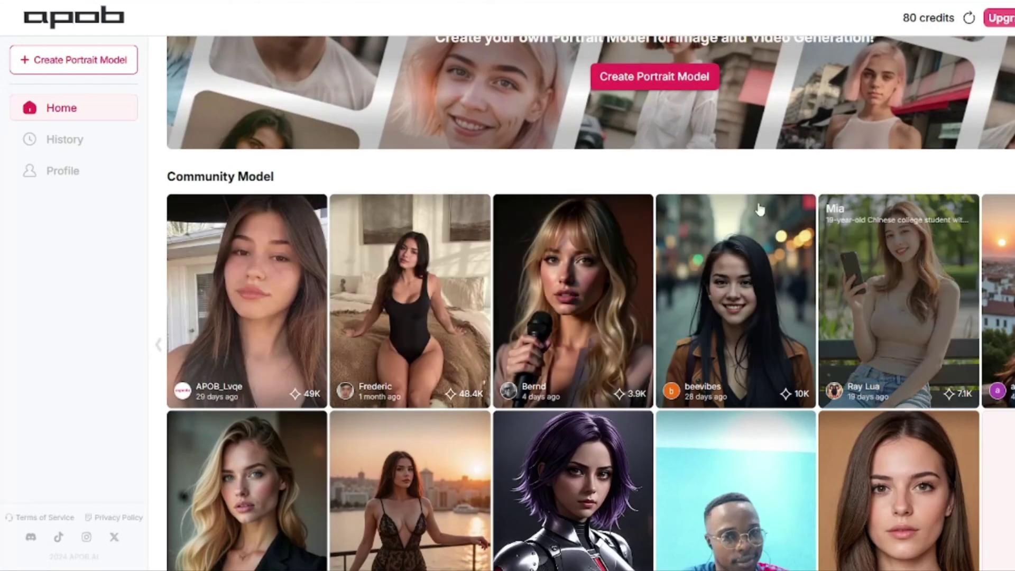
pyautogui.scroll(-3, 624, 304)
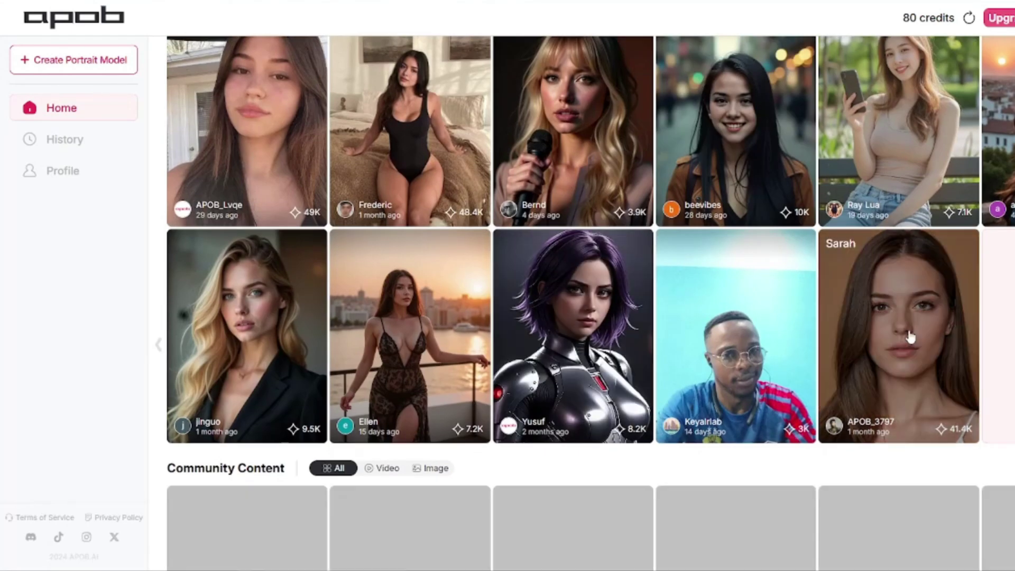
pyautogui.scroll(-3, 606, 338)
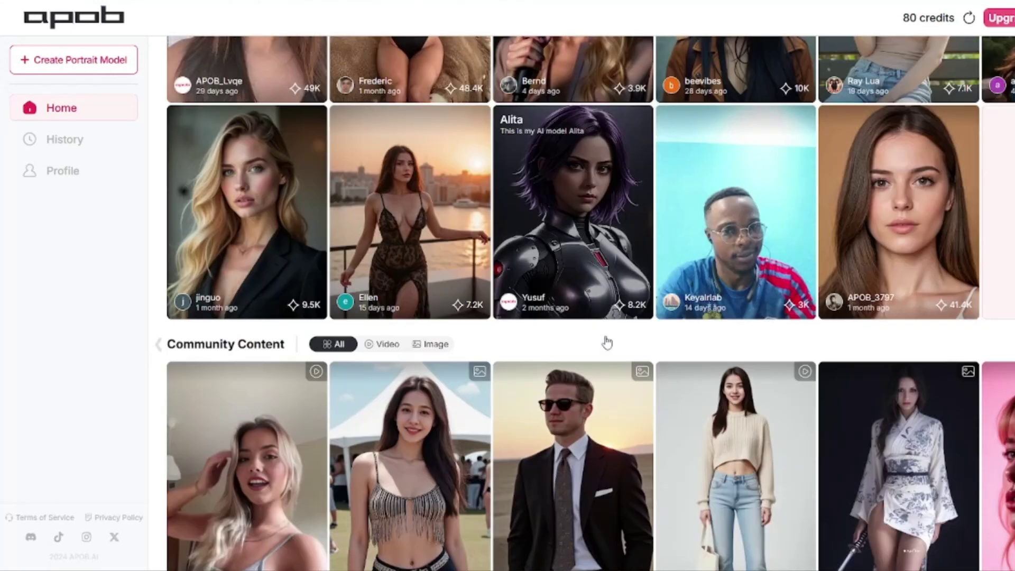
pyautogui.scroll(-3, 450, 385)
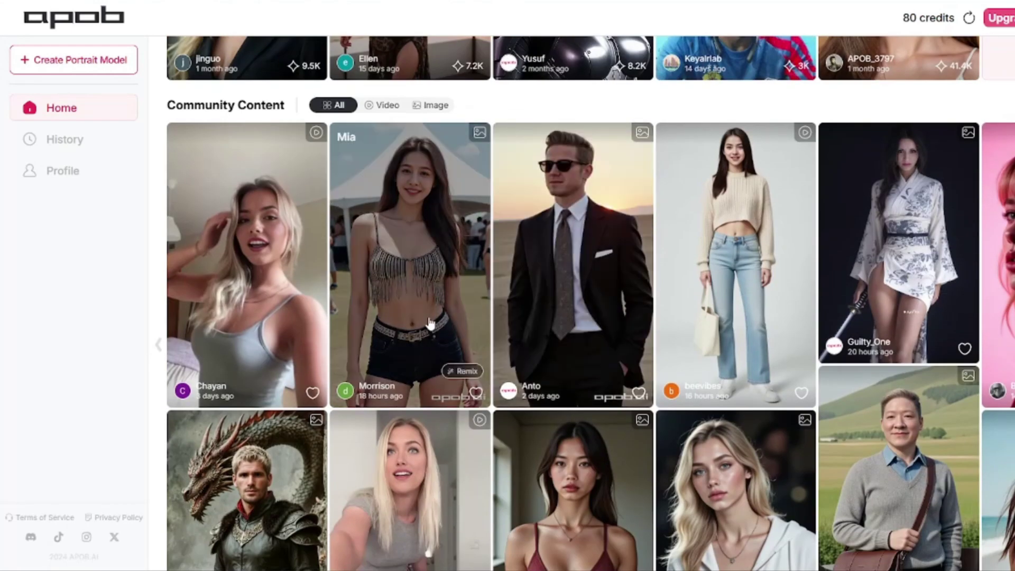
pyautogui.scroll(-3, 576, 345)
pyautogui.scroll(6, 577, 345)
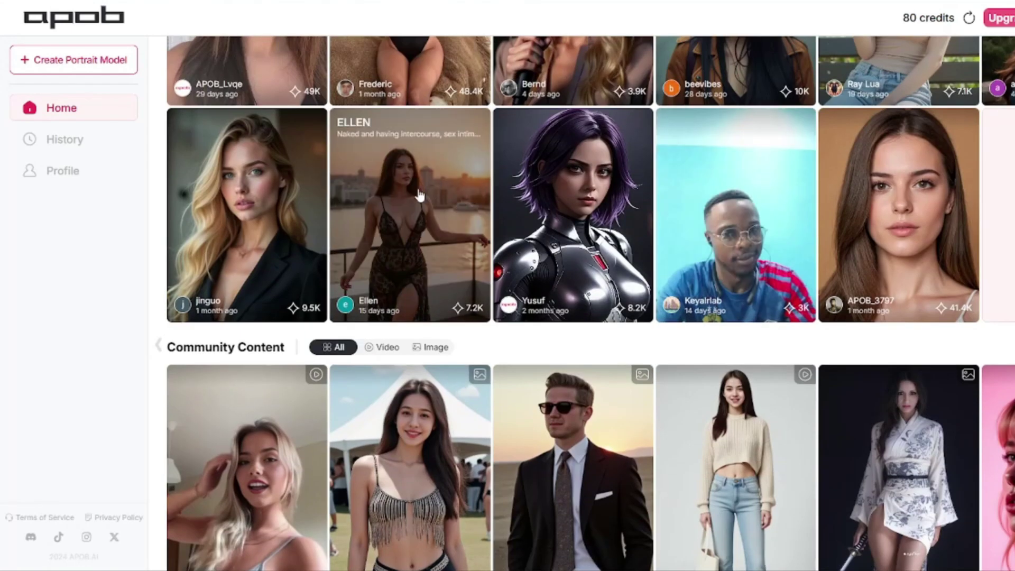
pyautogui.scroll(-5, 426, 286)
pyautogui.scroll(-3, 436, 381)
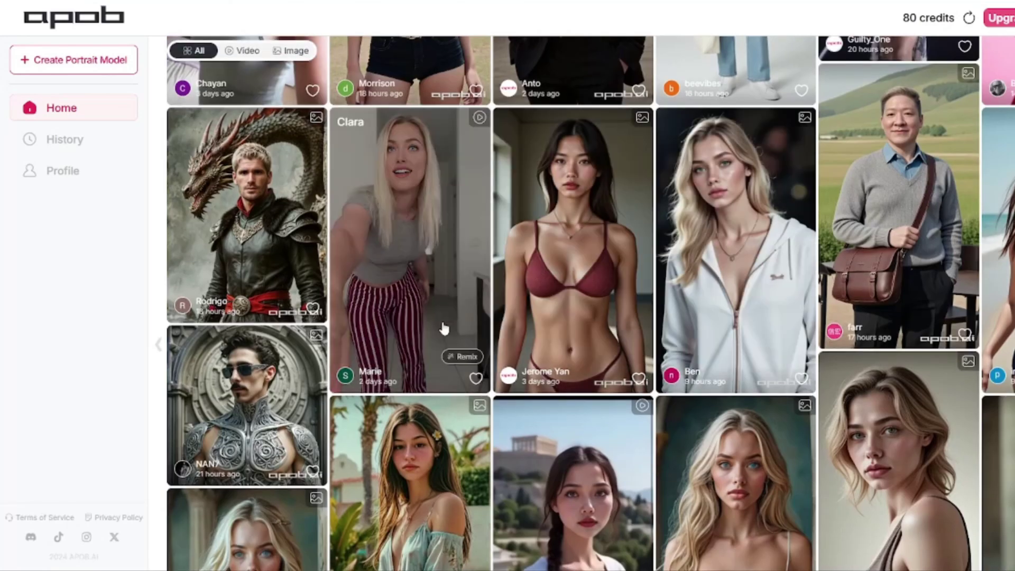
pyautogui.scroll(-2, 247, 407)
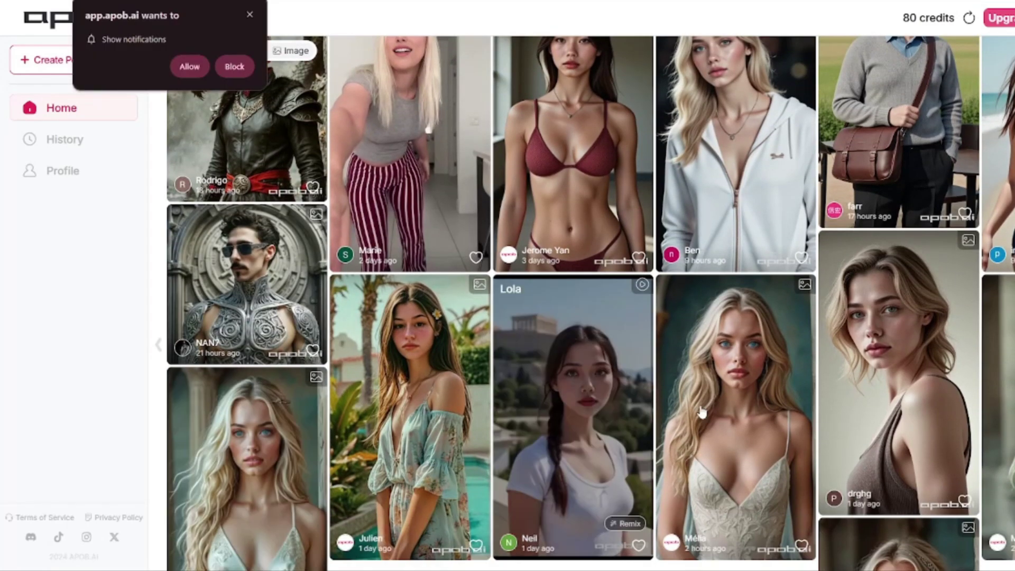
pyautogui.click(230, 70)
pyautogui.scroll(-5, 536, 355)
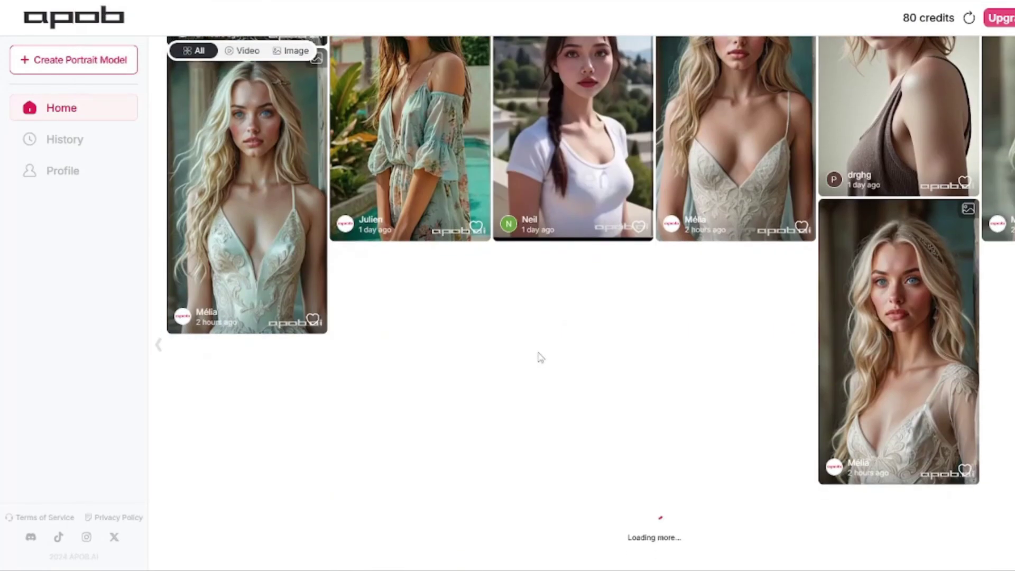
pyautogui.scroll(10, 537, 356)
pyautogui.scroll(8, 540, 359)
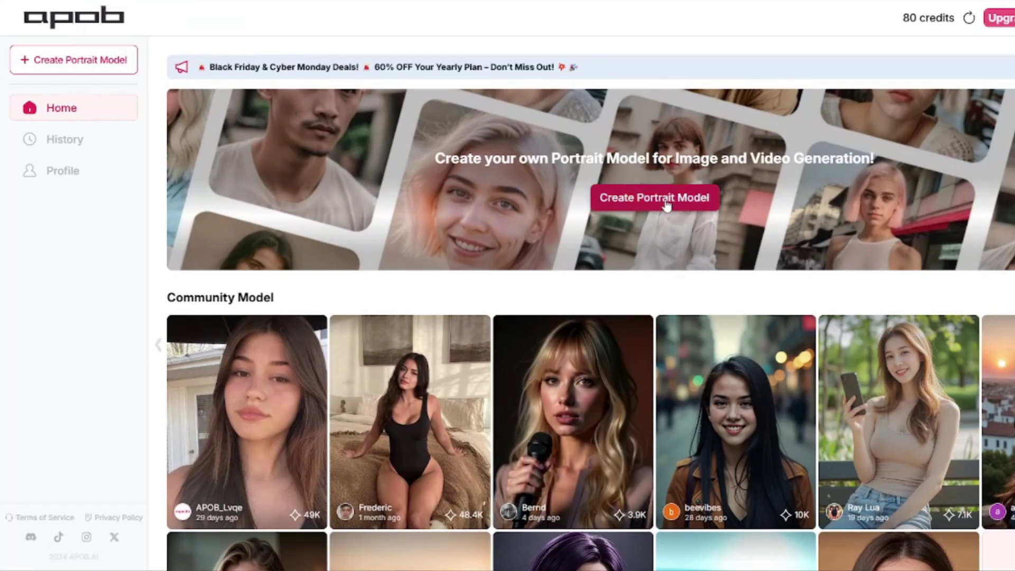
# Start a new portrait model, dismiss the upload guide, and begin uploading a reference photo
pyautogui.click(656, 197)
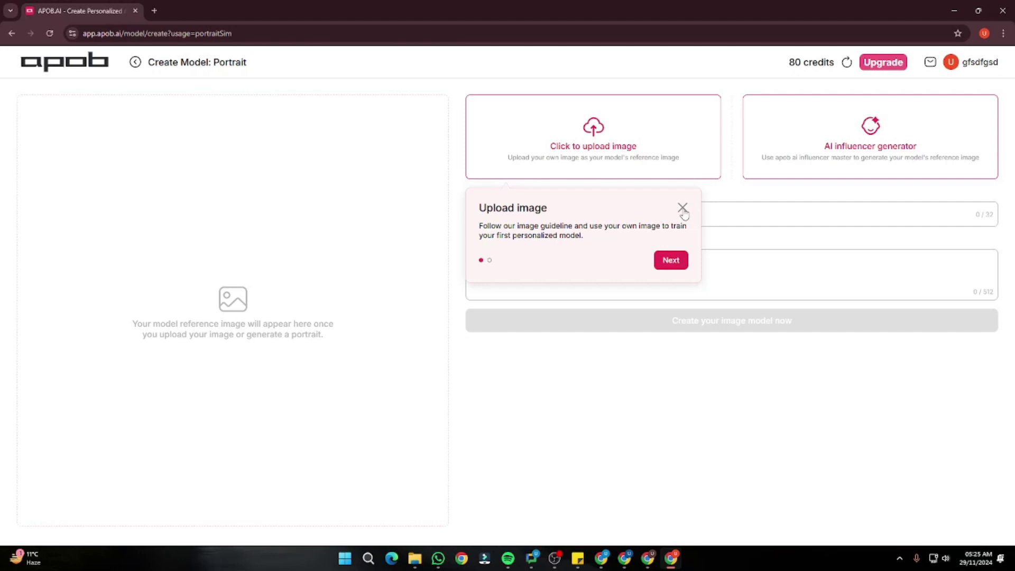
pyautogui.click(682, 207)
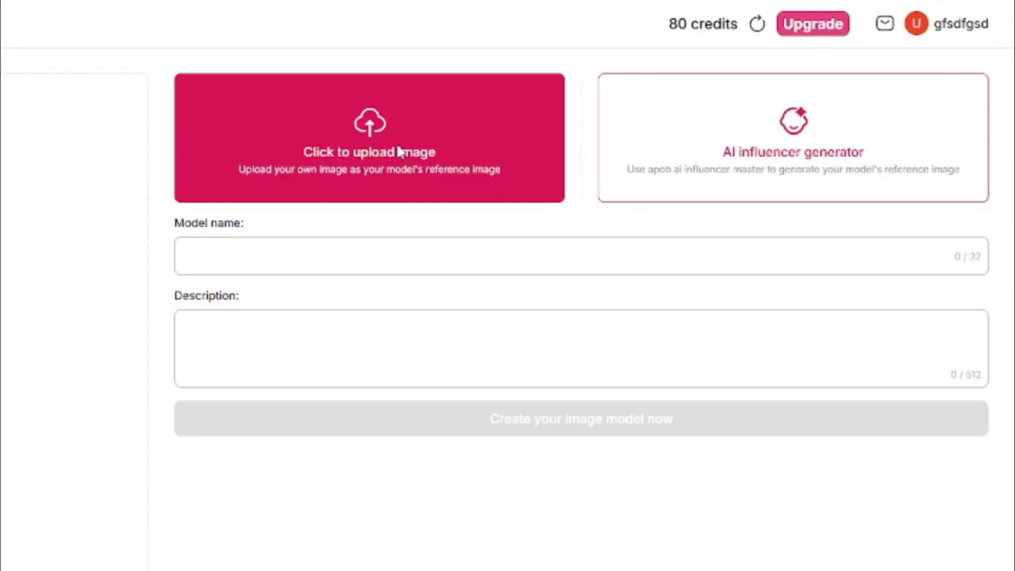
pyautogui.click(397, 148)
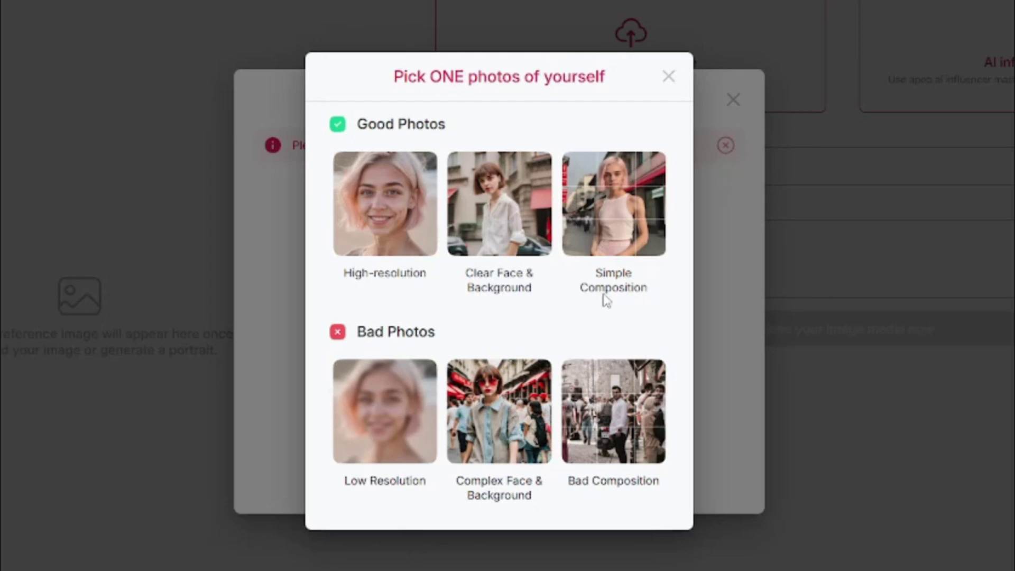
# Drop the blonde woman's portrait into the upload zone and save it as the reference image
pyautogui.click(669, 78)
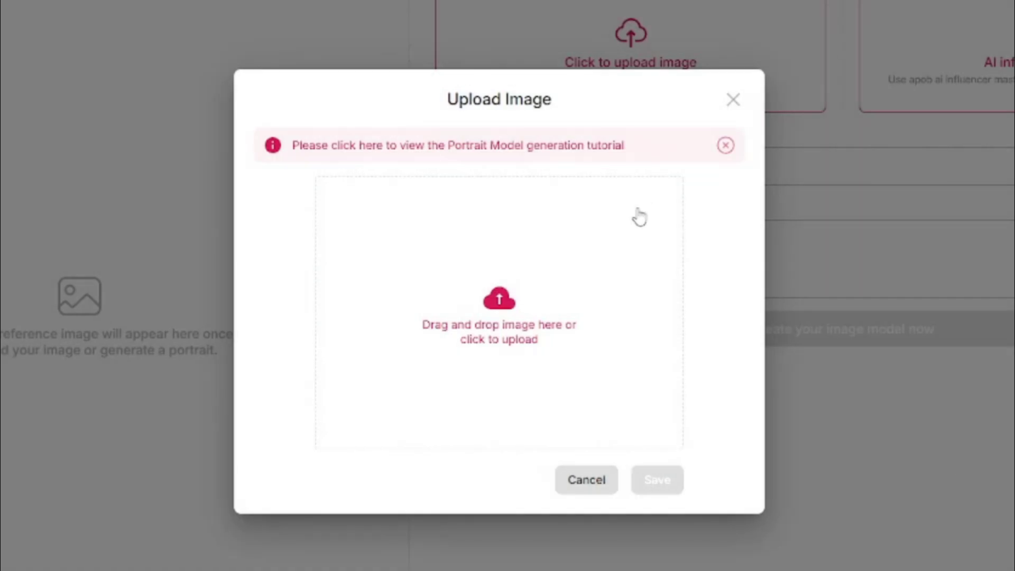
pyautogui.moveTo(784, 528); pyautogui.dragTo(527, 329)
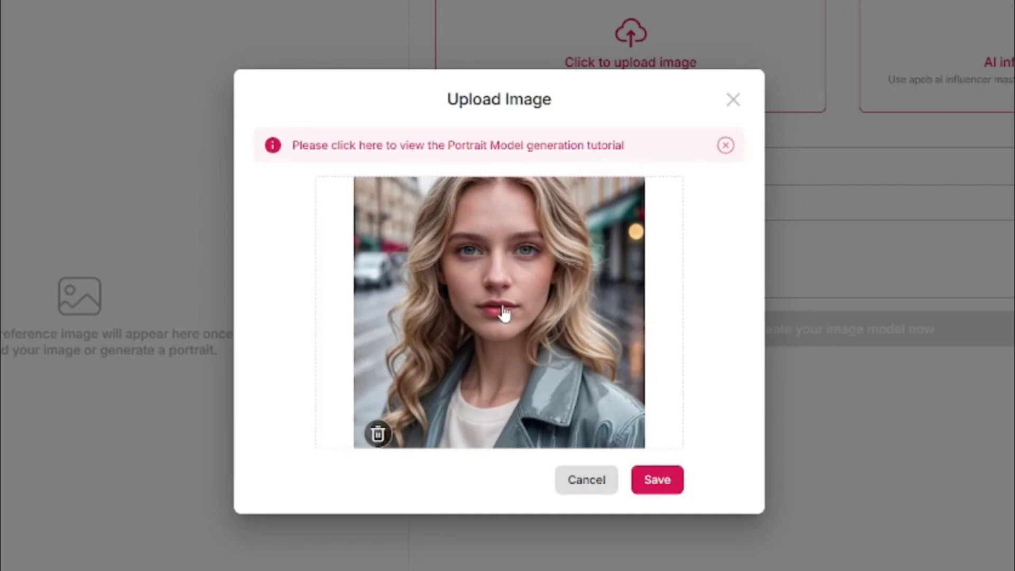
pyautogui.click(669, 480)
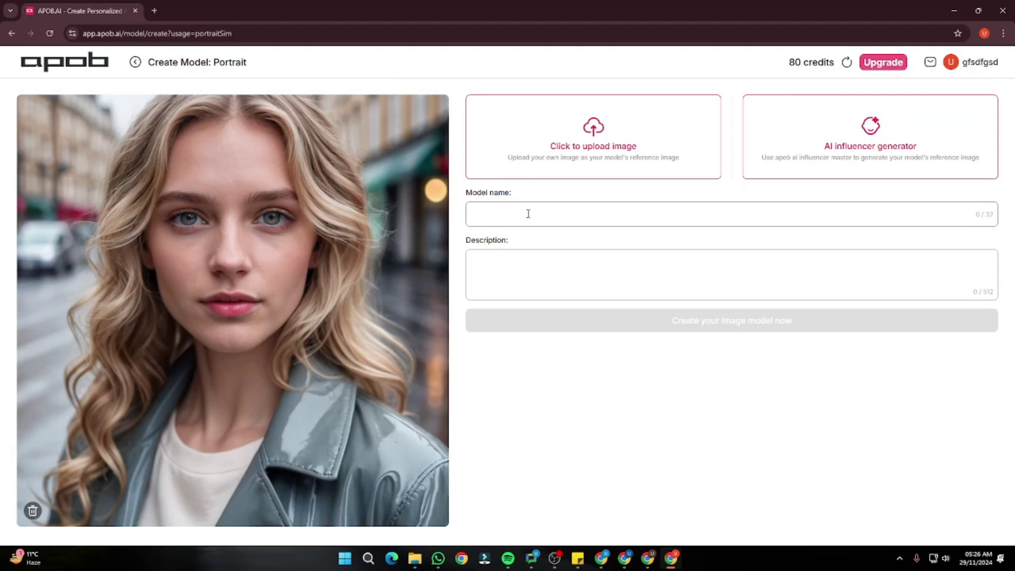
# Name the portrait model 'ela' and create the image model
pyautogui.write('ela')
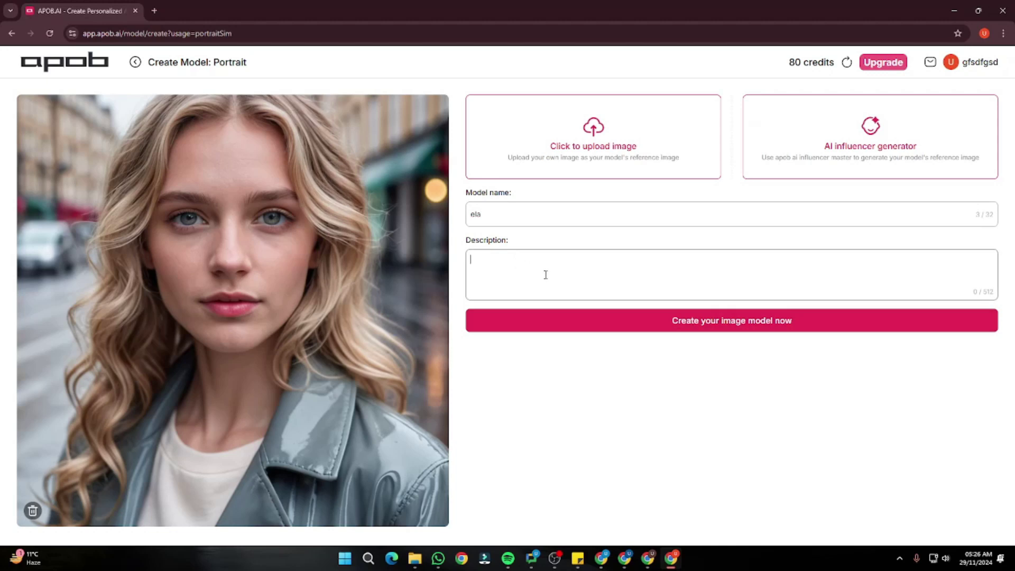
pyautogui.click(718, 329)
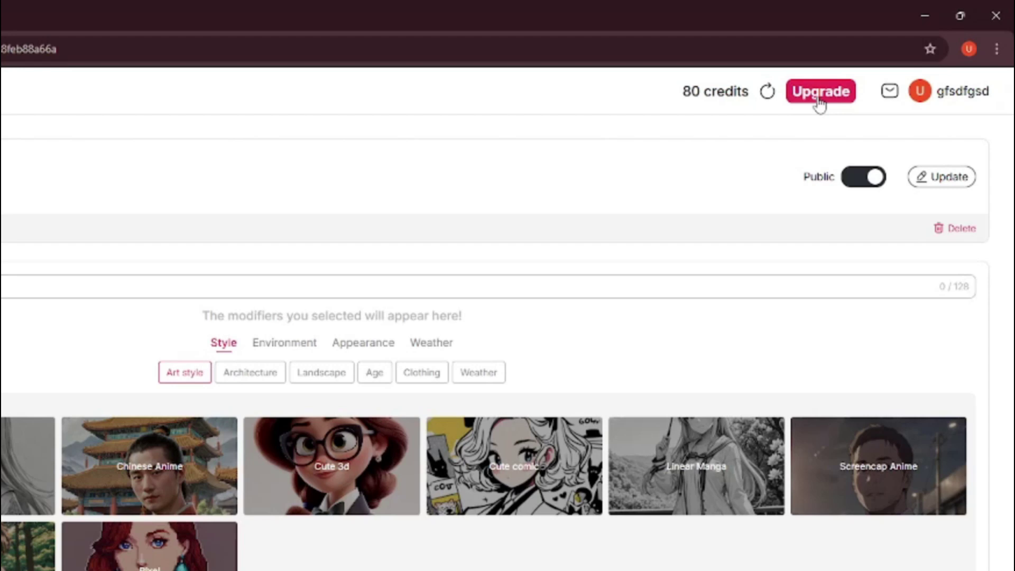
pyautogui.click(820, 94)
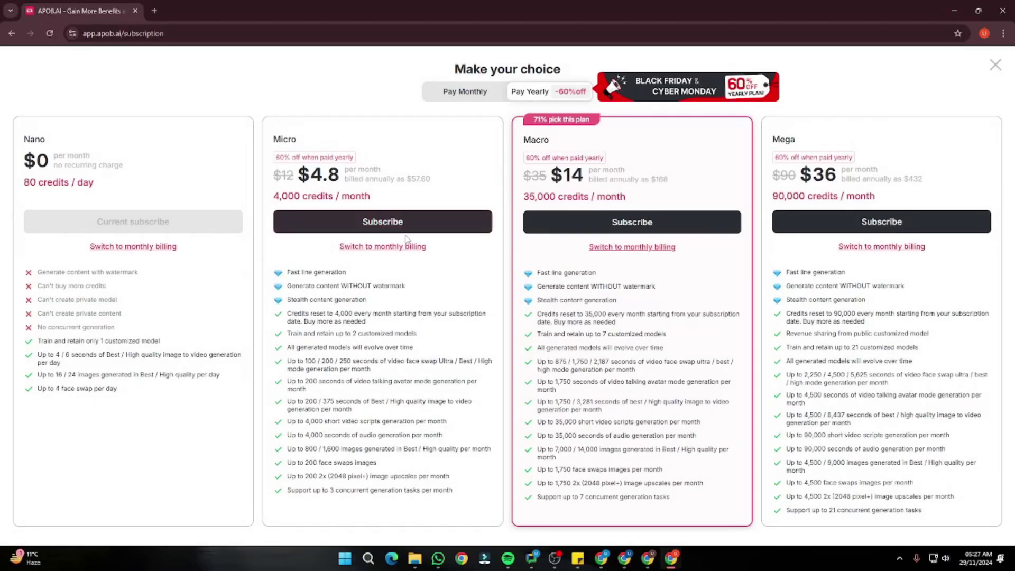
pyautogui.click(483, 95)
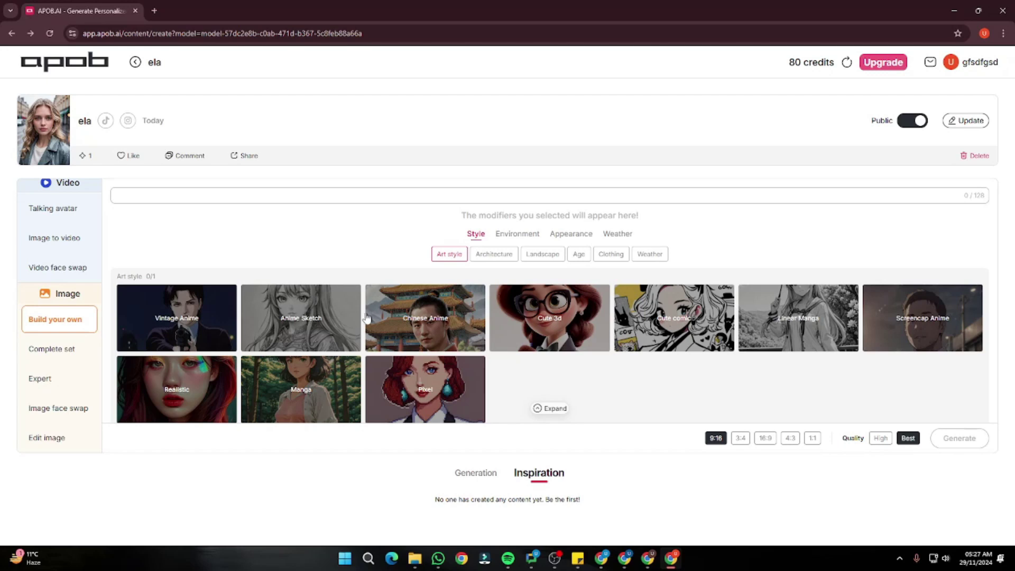
# Browse the modifier grid down to Weather, then switch to Expert free-text prompt mode
pyautogui.scroll(-2, 273, 340)
pyautogui.scroll(2, 272, 340)
pyautogui.scroll(-1, 317, 339)
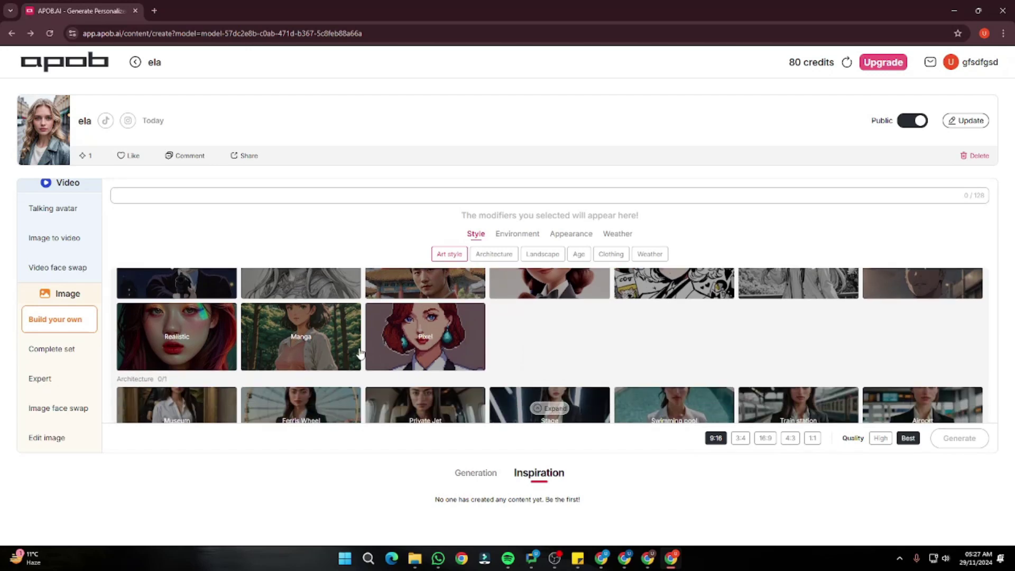
pyautogui.scroll(-1, 296, 341)
pyautogui.scroll(-1, 257, 337)
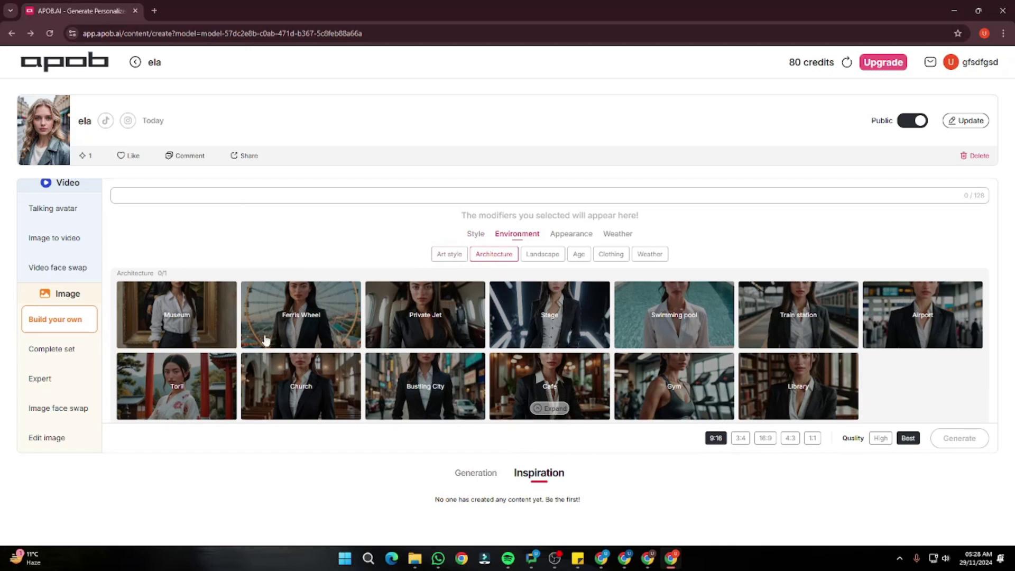
pyautogui.scroll(-1, 265, 342)
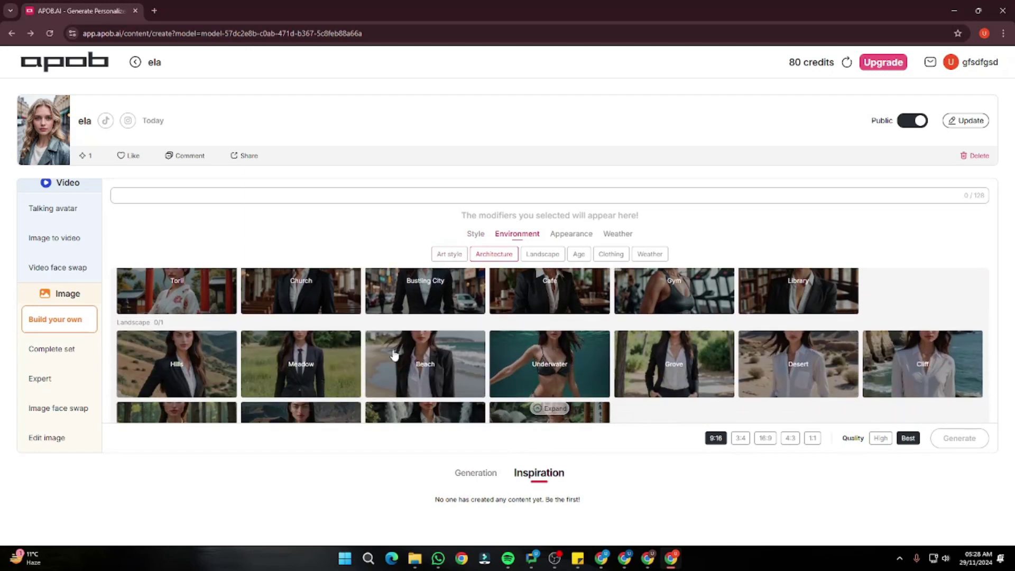
pyautogui.scroll(-2, 688, 353)
pyautogui.scroll(-1, 173, 344)
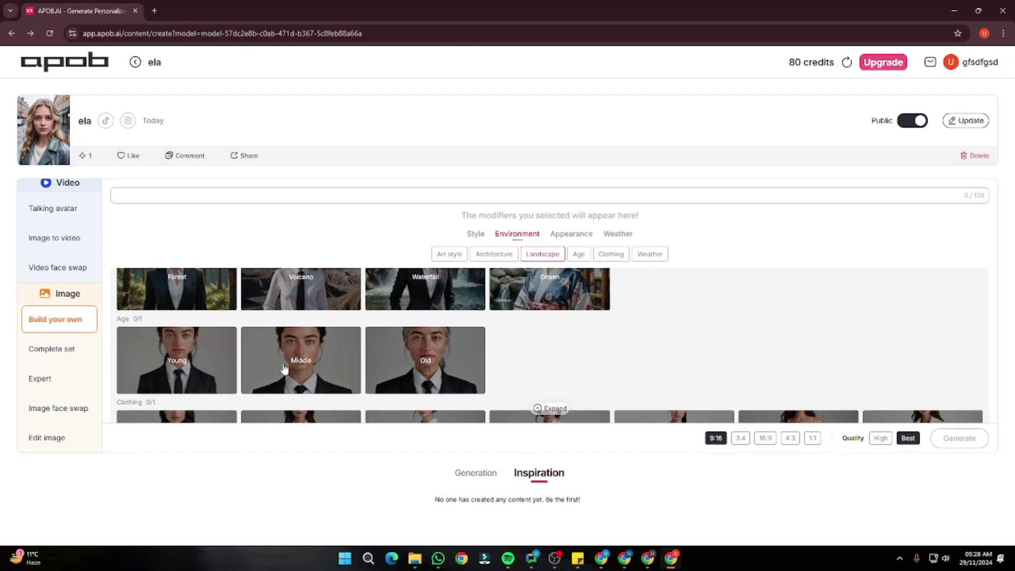
pyautogui.scroll(-2, 296, 335)
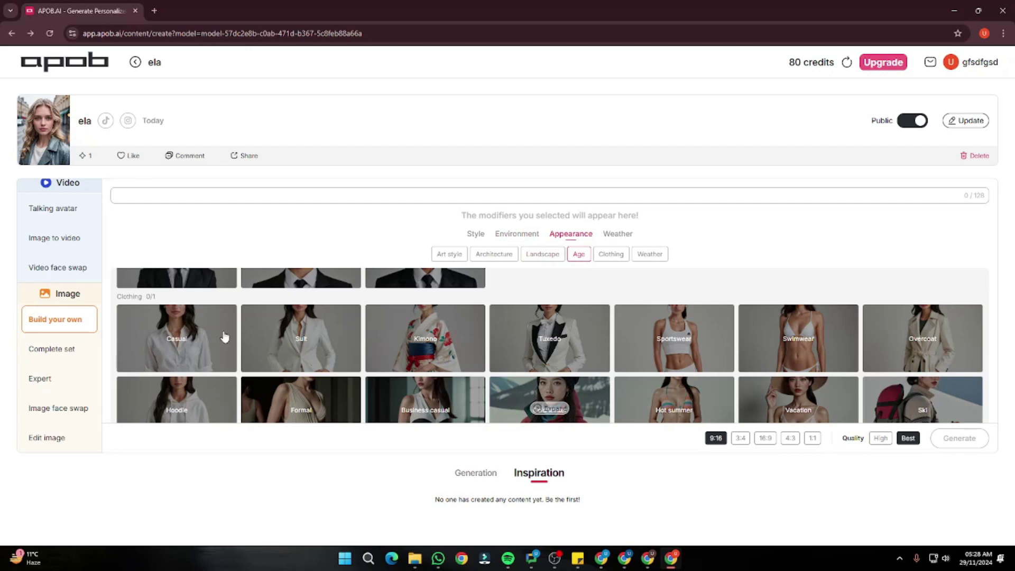
pyautogui.scroll(-3, 259, 335)
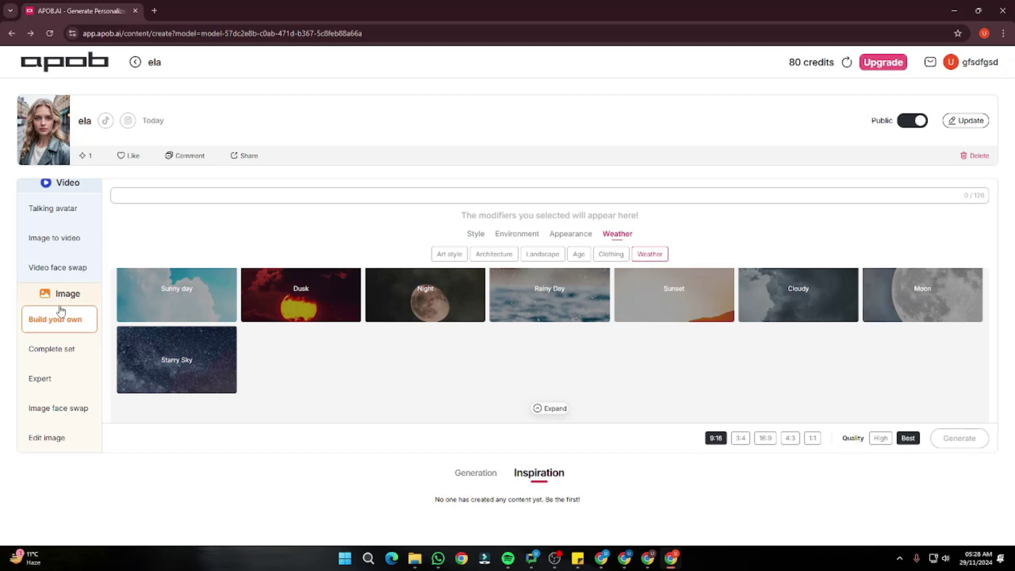
pyautogui.click(39, 379)
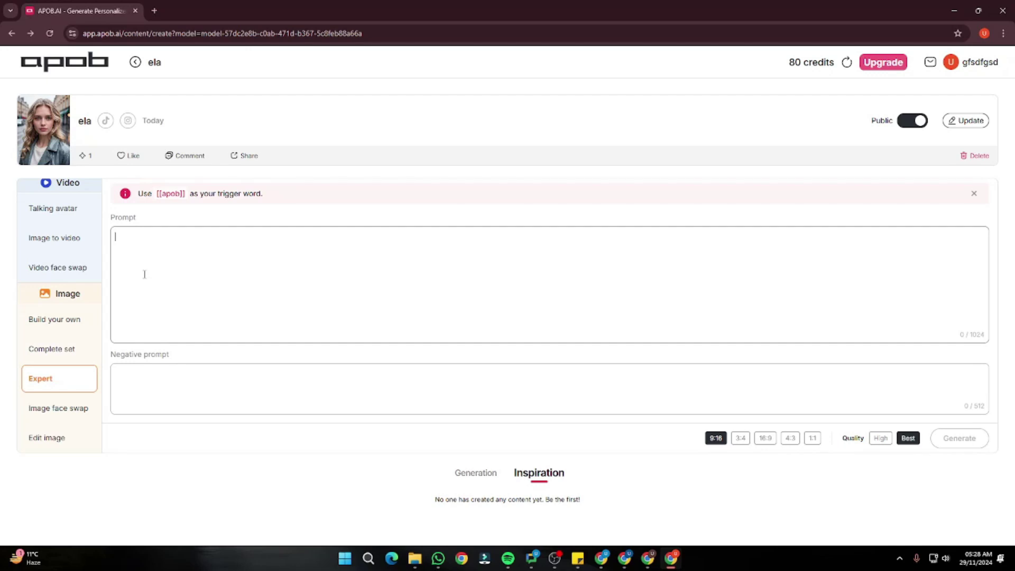
# Generate four 3:4 Best-quality images from the prompt 'girl sitting in an italian cafe'
pyautogui.write('girl sitting in an italian cafe')
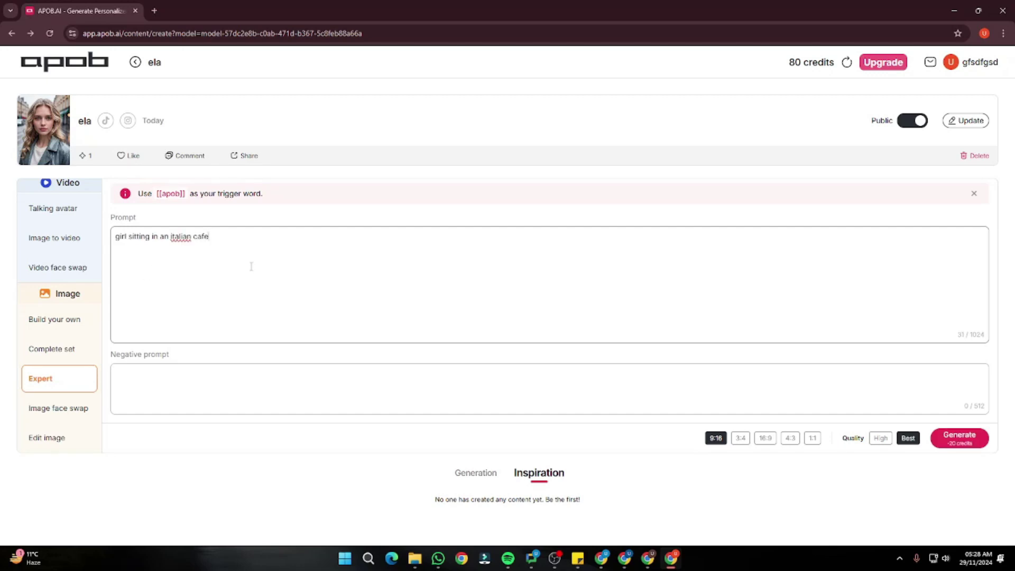
pyautogui.click(191, 386)
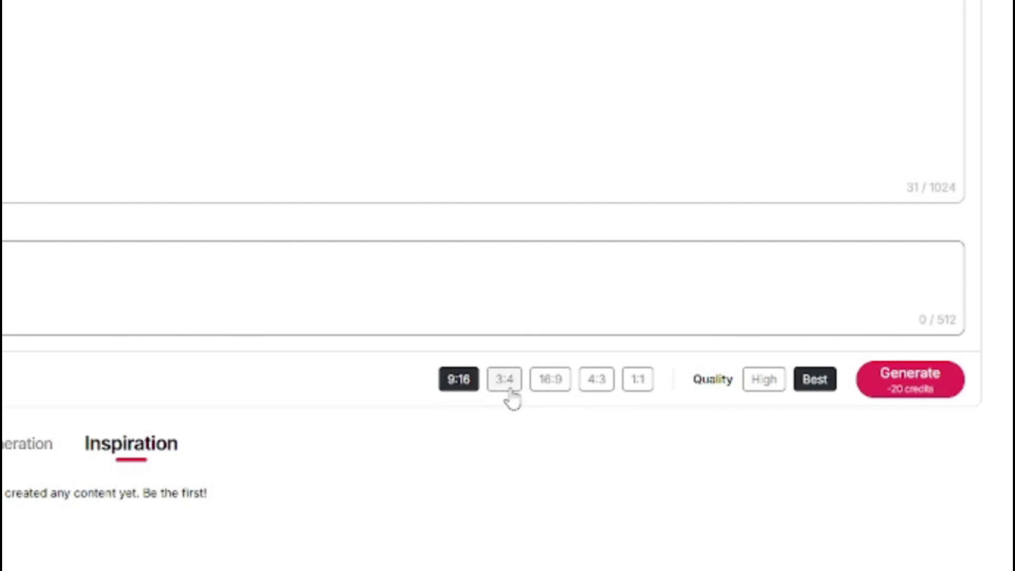
pyautogui.click(509, 392)
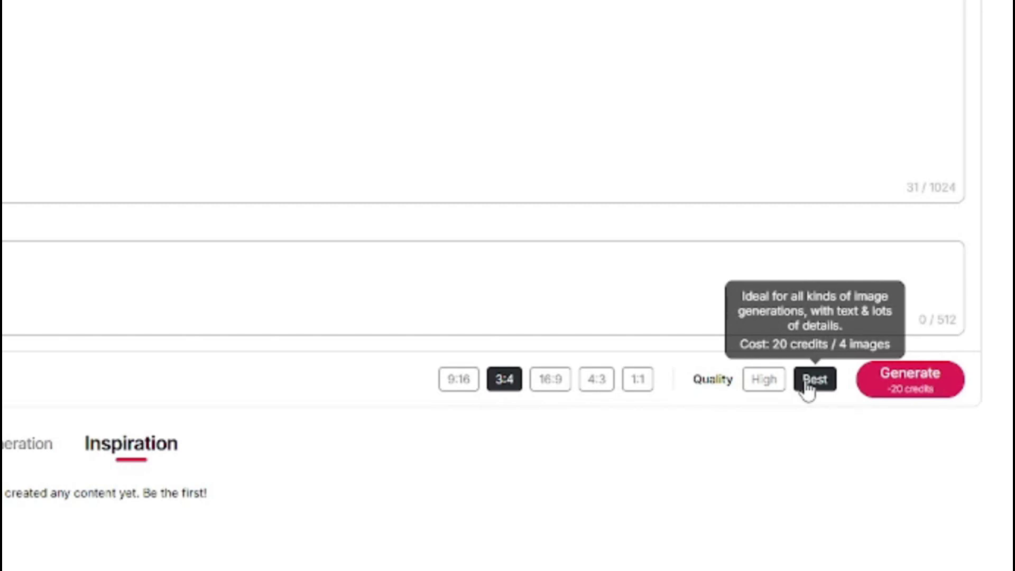
pyautogui.click(904, 394)
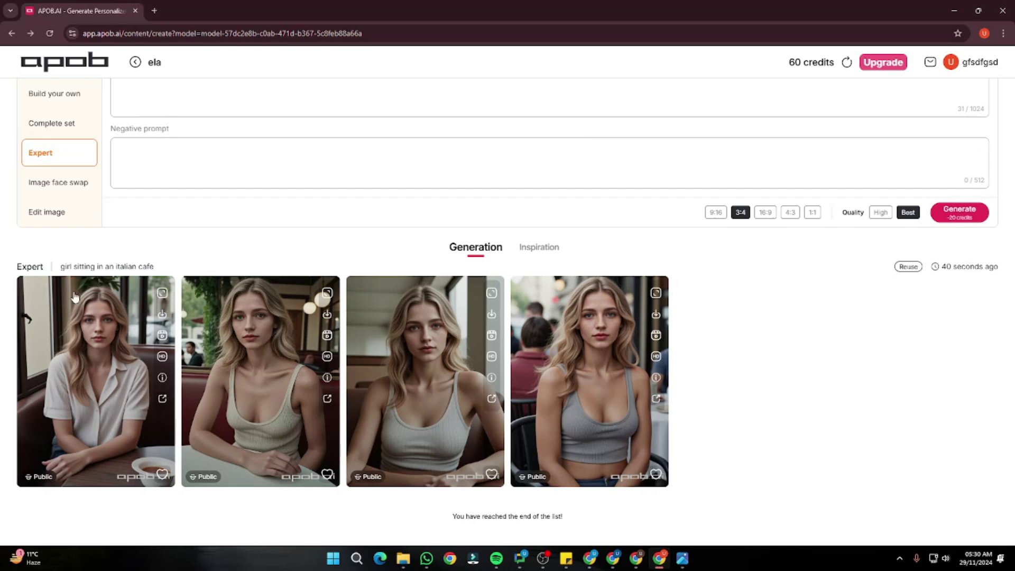
# Enlarge each of the four generated cafe images in turn to review them
pyautogui.click(132, 350)
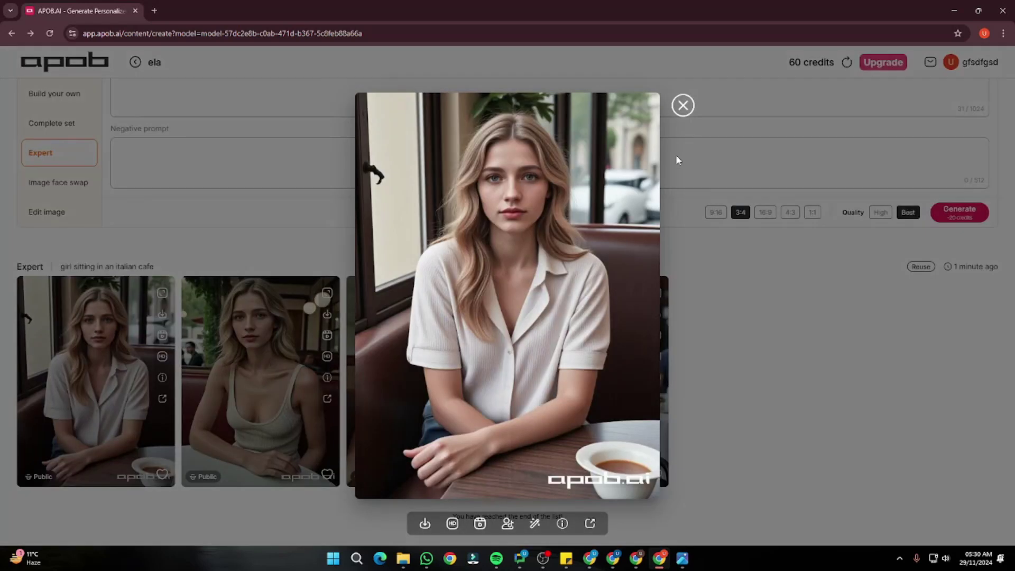
pyautogui.click(683, 104)
pyautogui.click(227, 381)
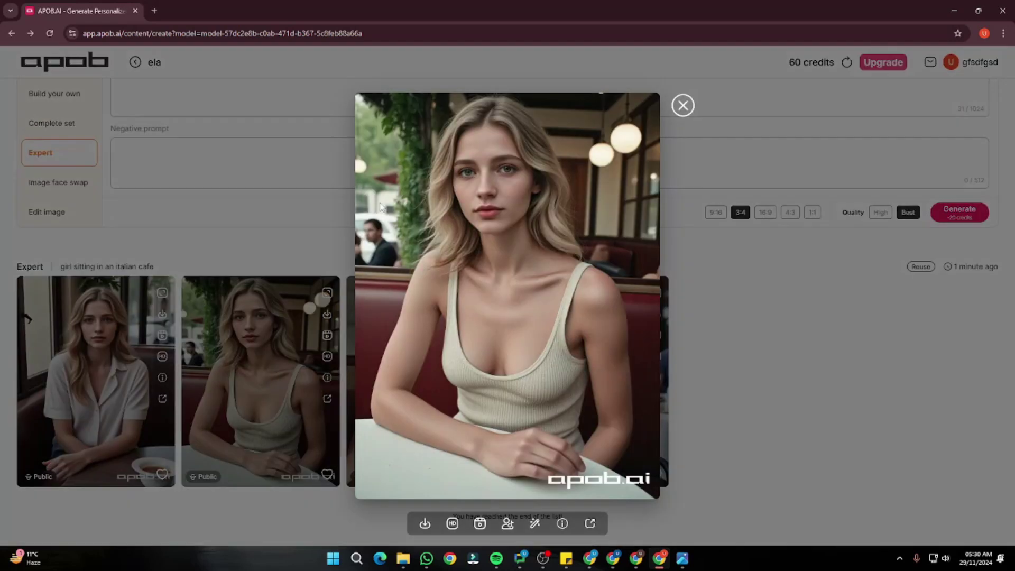
pyautogui.click(683, 105)
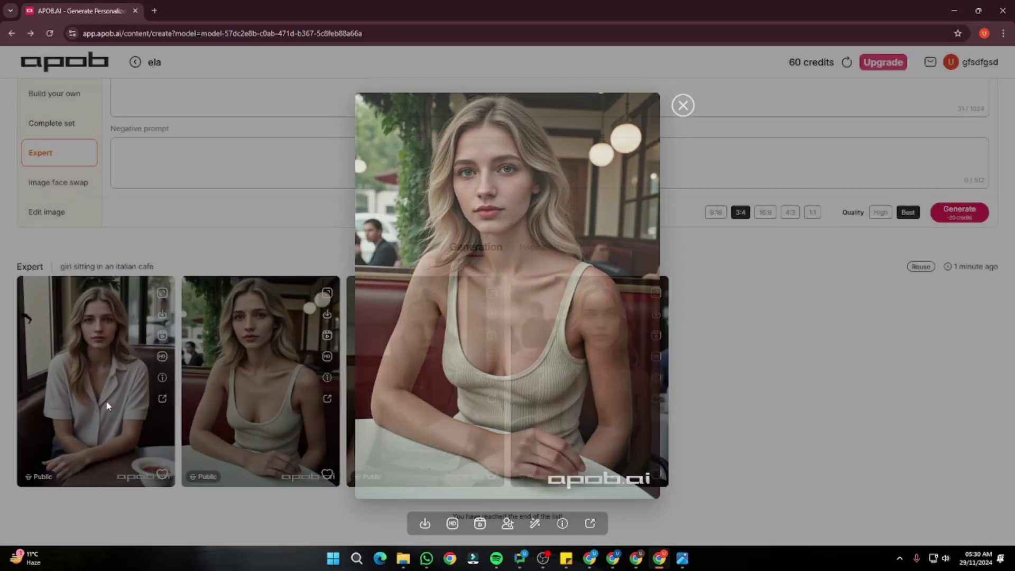
pyautogui.click(76, 421)
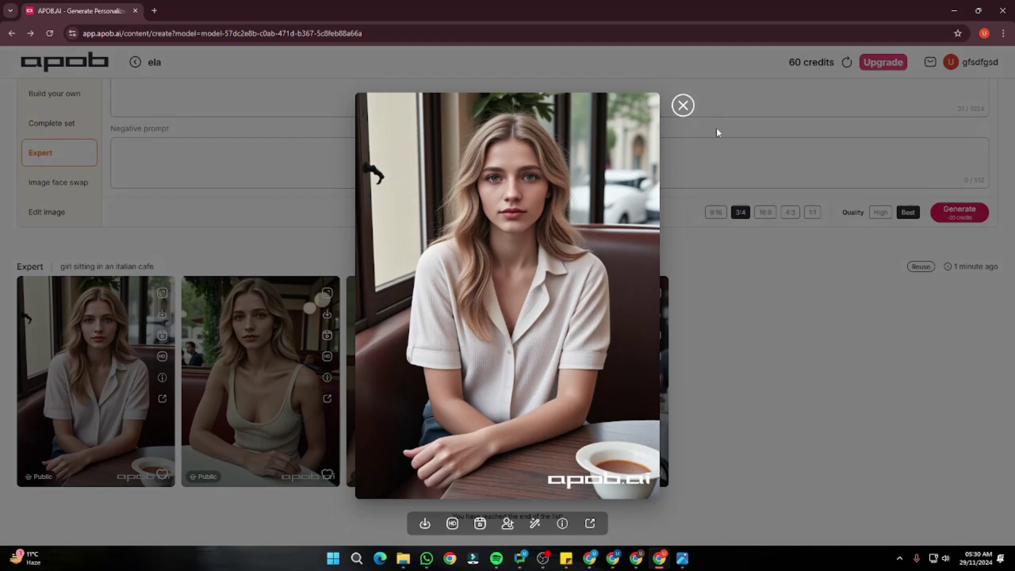
pyautogui.click(683, 105)
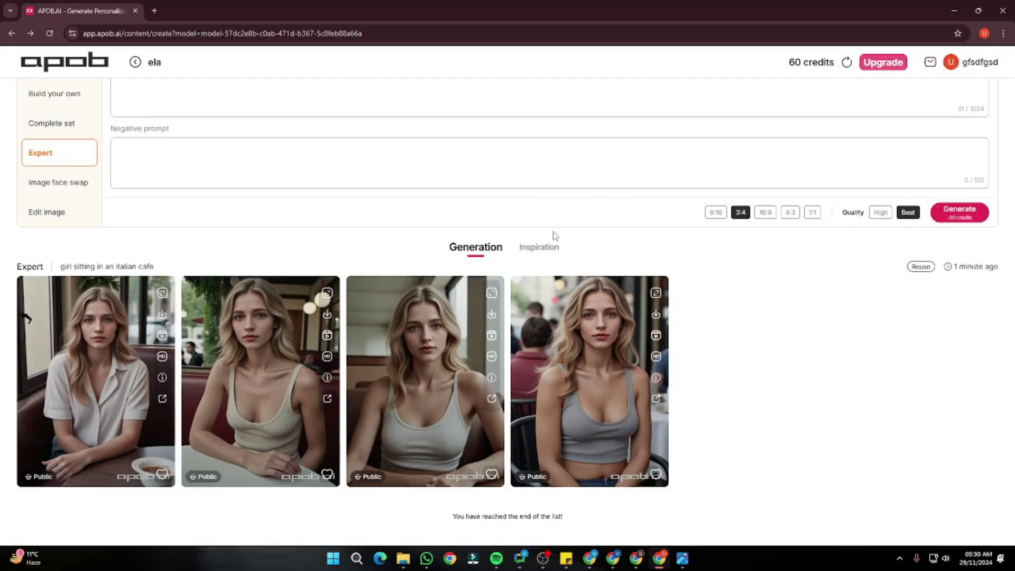
pyautogui.click(413, 407)
pyautogui.click(683, 105)
pyautogui.click(613, 394)
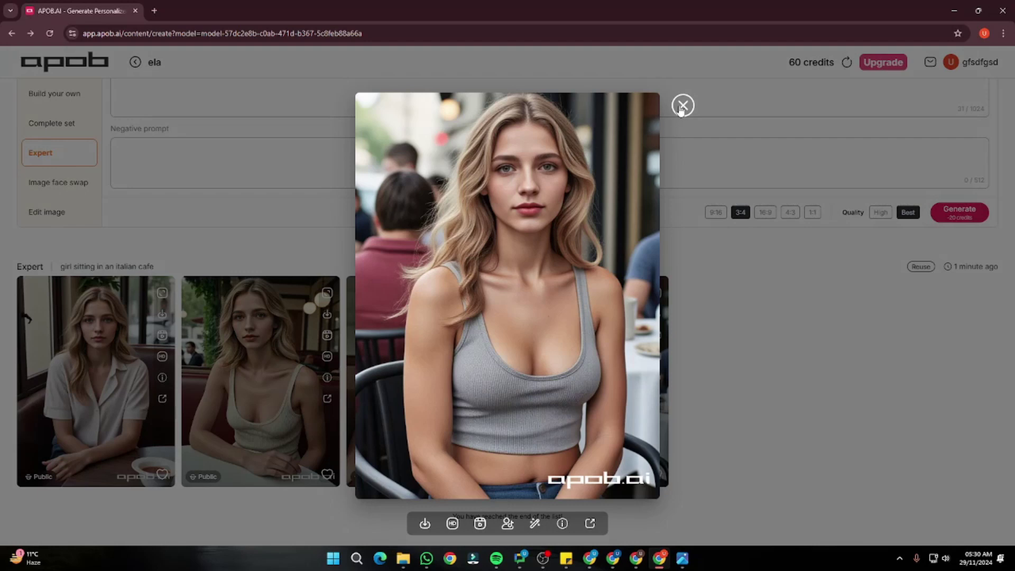
pyautogui.click(684, 161)
pyautogui.click(256, 381)
# Compare the white-shirt cafe image against the original portrait photo, then close the preview
pyautogui.click(683, 559)
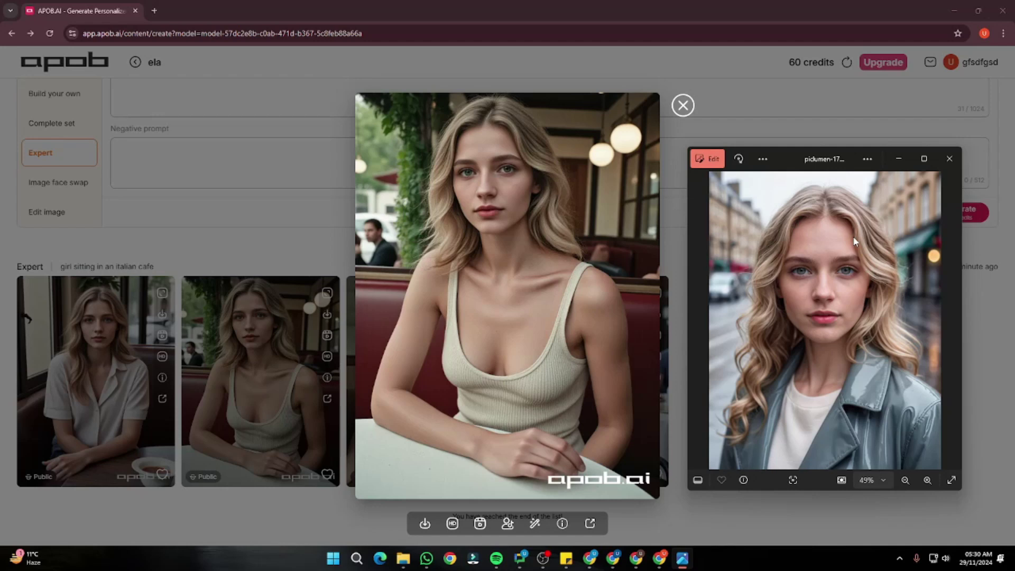
pyautogui.click(292, 313)
pyautogui.click(265, 334)
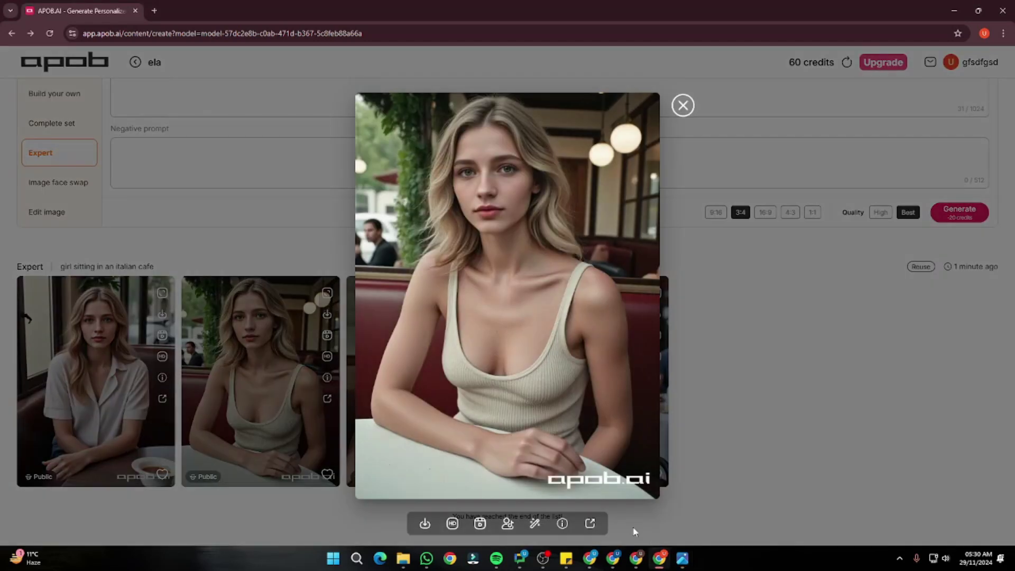
pyautogui.click(55, 418)
pyautogui.click(56, 418)
pyautogui.click(683, 559)
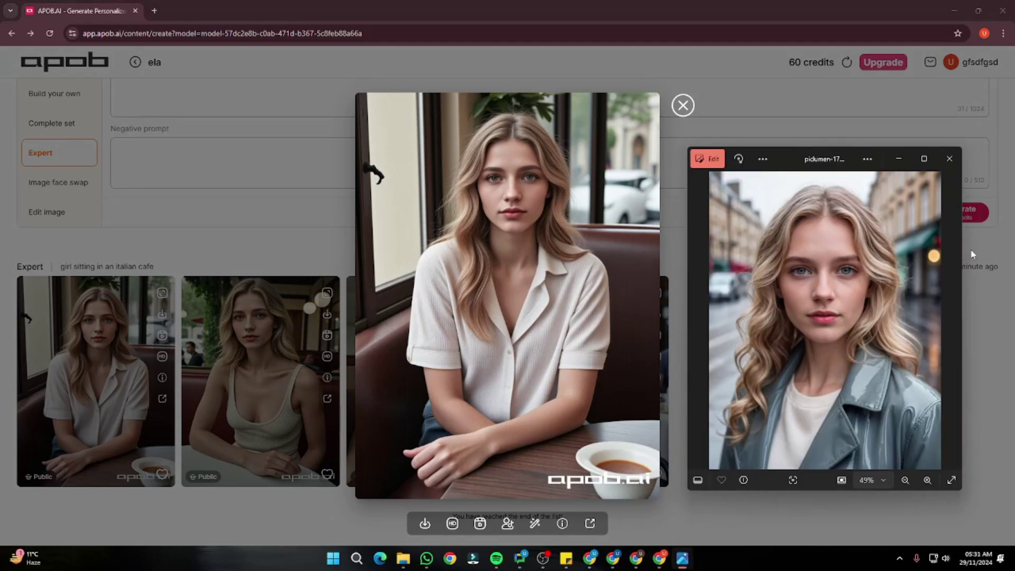
pyautogui.click(896, 158)
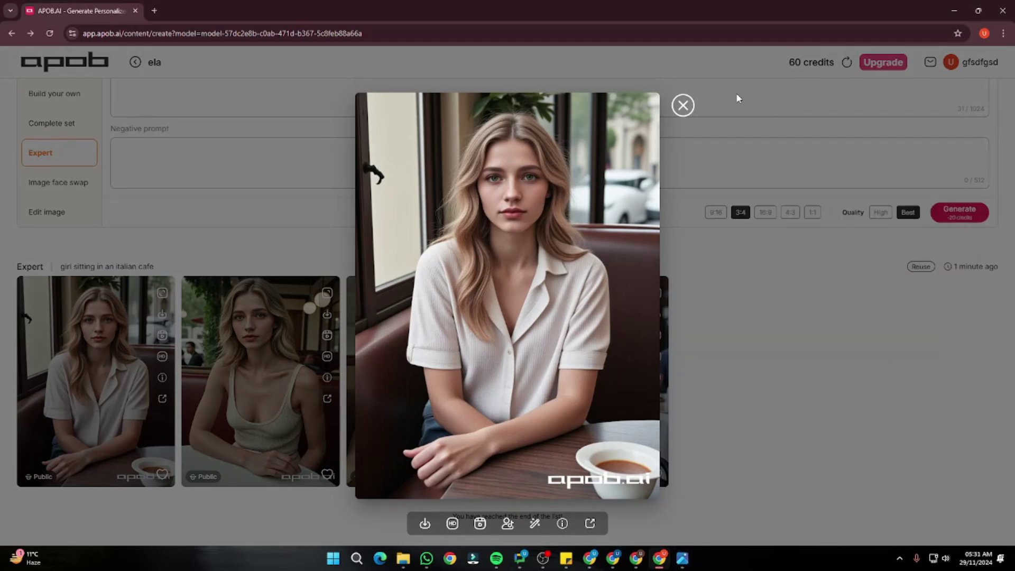
pyautogui.click(683, 106)
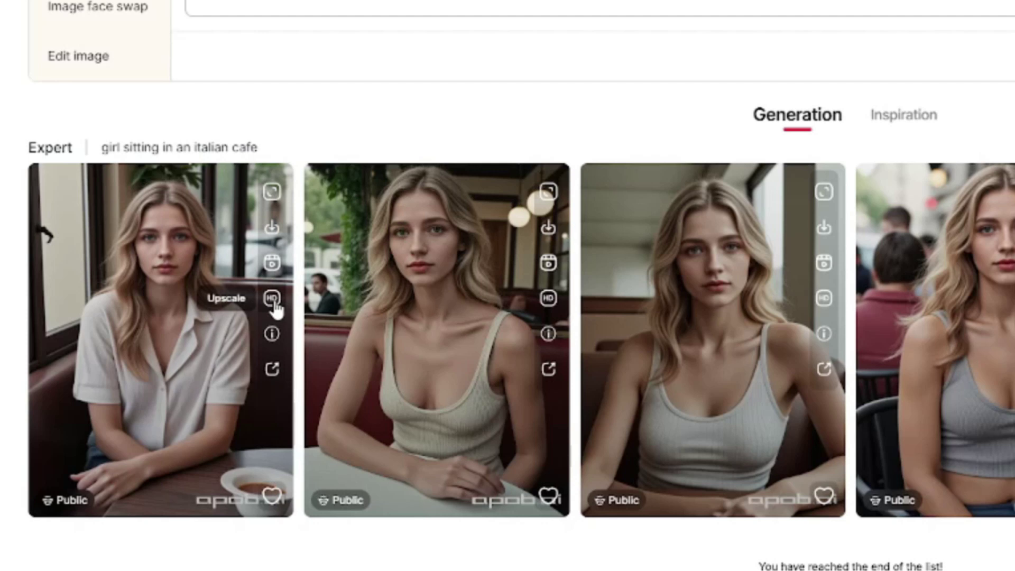
pyautogui.click(136, 333)
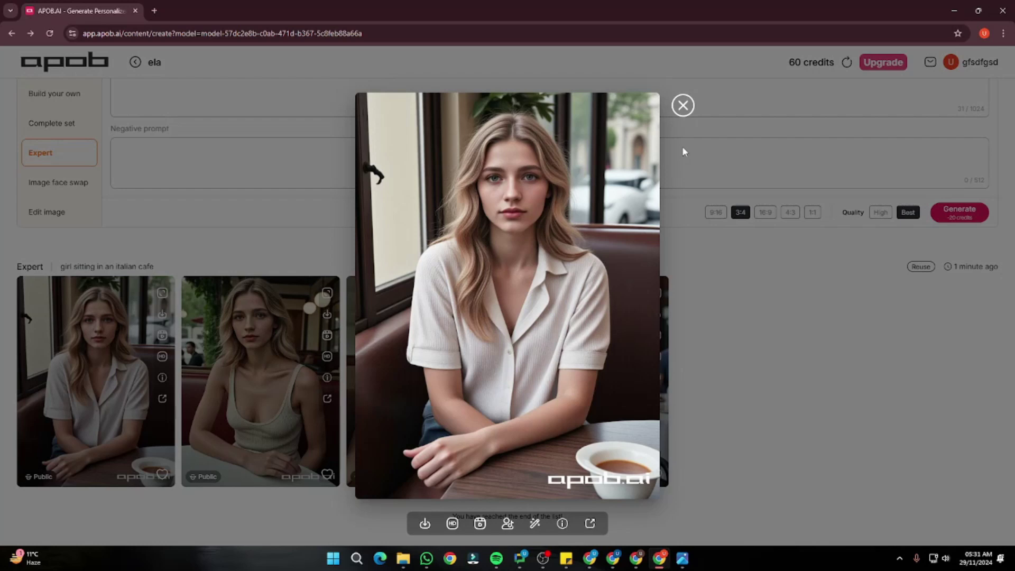
pyautogui.click(683, 105)
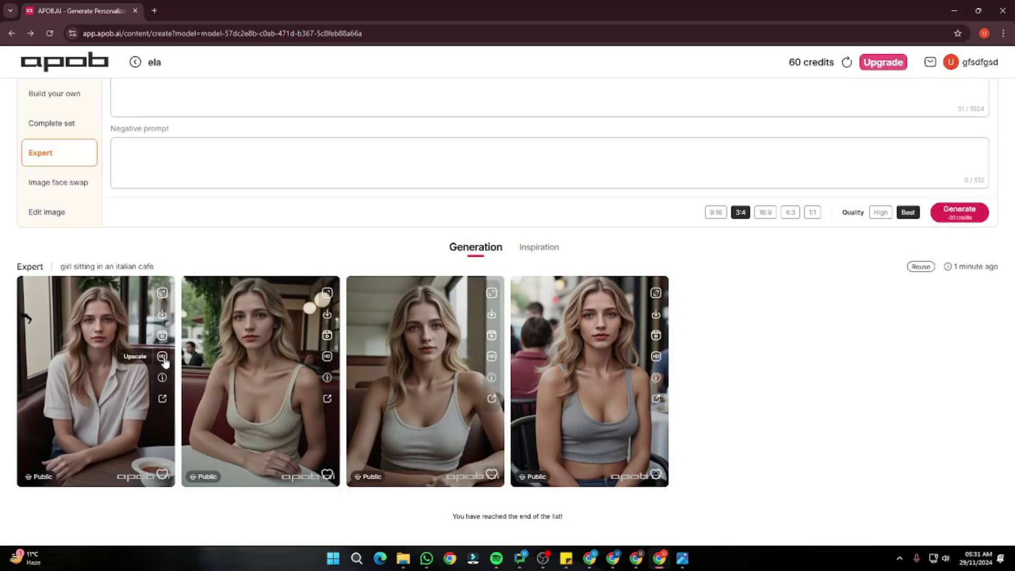
# Upscale the white-shirt cafe image to HD for 16 credits and preview the result
pyautogui.click(162, 357)
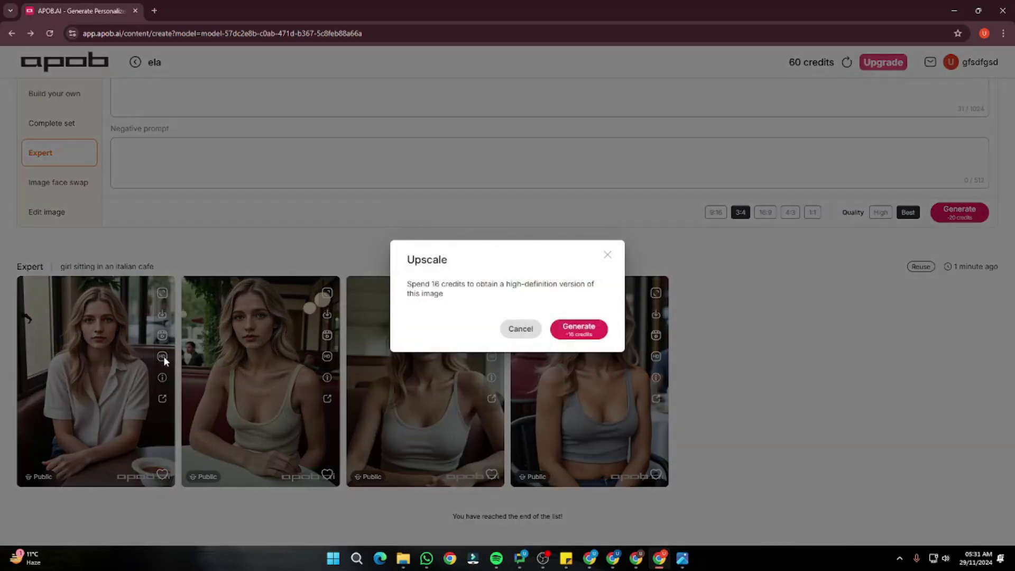
pyautogui.click(582, 330)
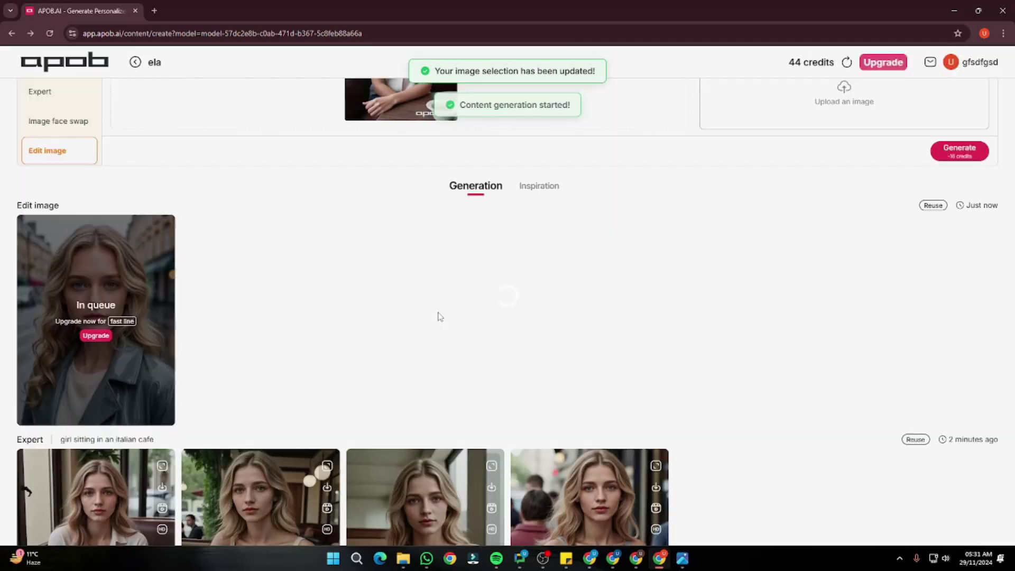
pyautogui.scroll(-1, 438, 315)
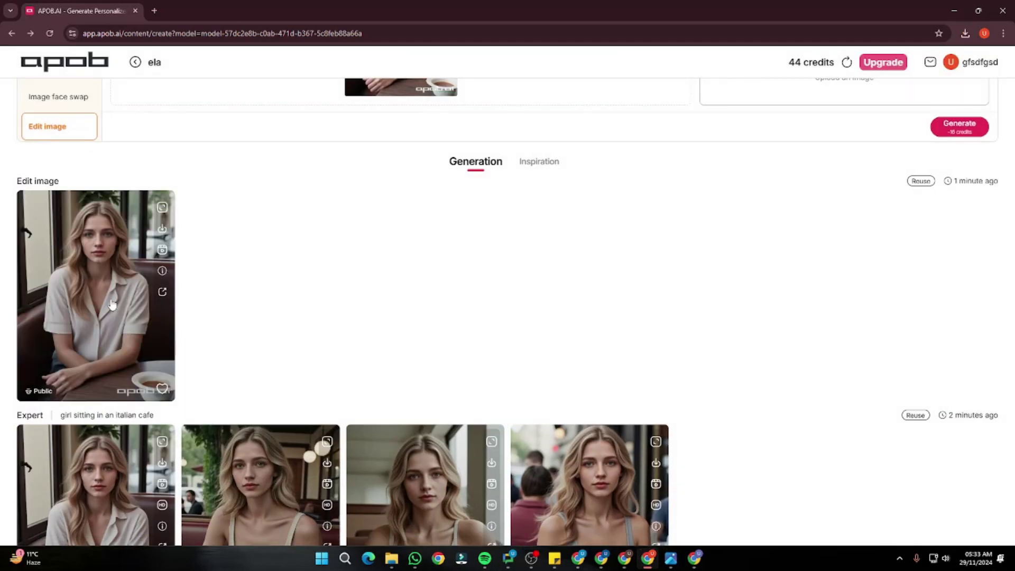
pyautogui.click(118, 305)
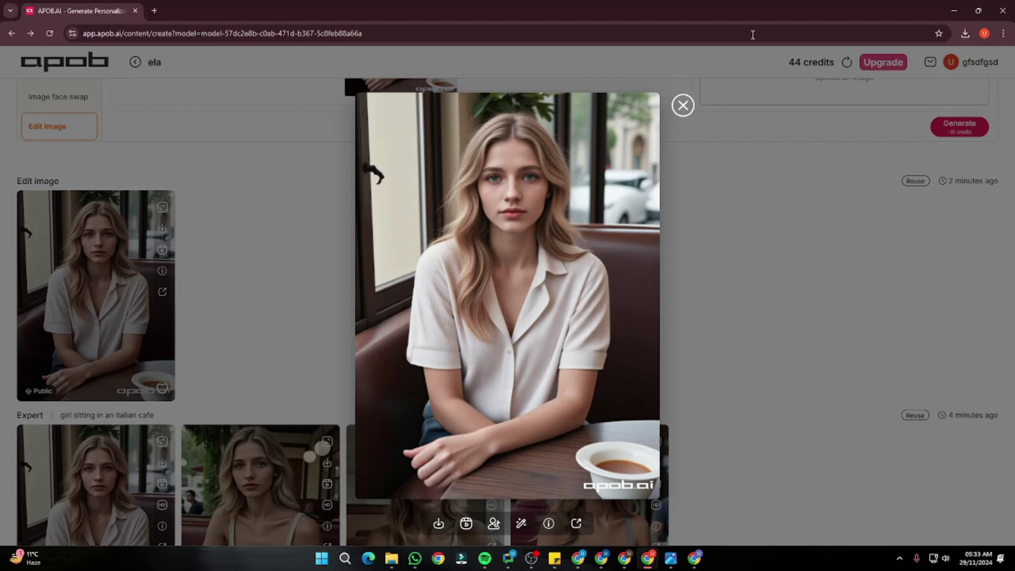
pyautogui.click(682, 105)
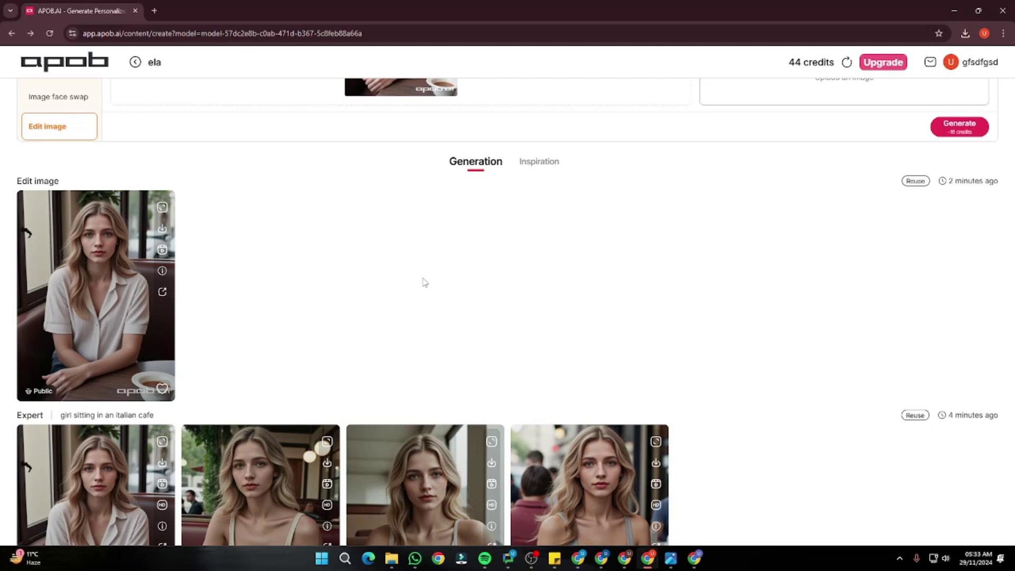
# In Hailuo AI, attach the cafe portrait and enter the prompt 'girl smiling at a cafe'
pyautogui.click(697, 561)
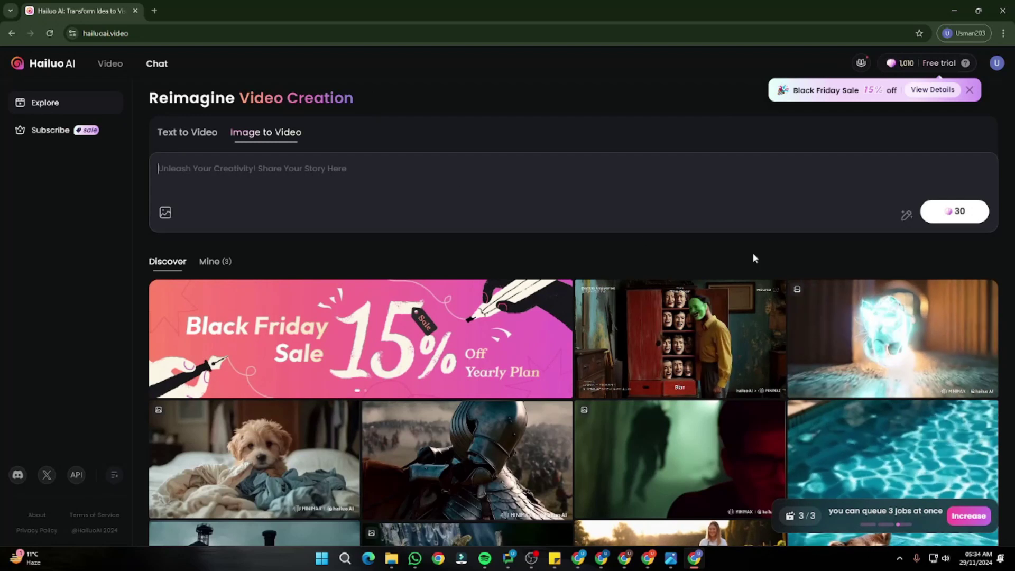
pyautogui.moveTo(732, 254); pyautogui.dragTo(233, 176)
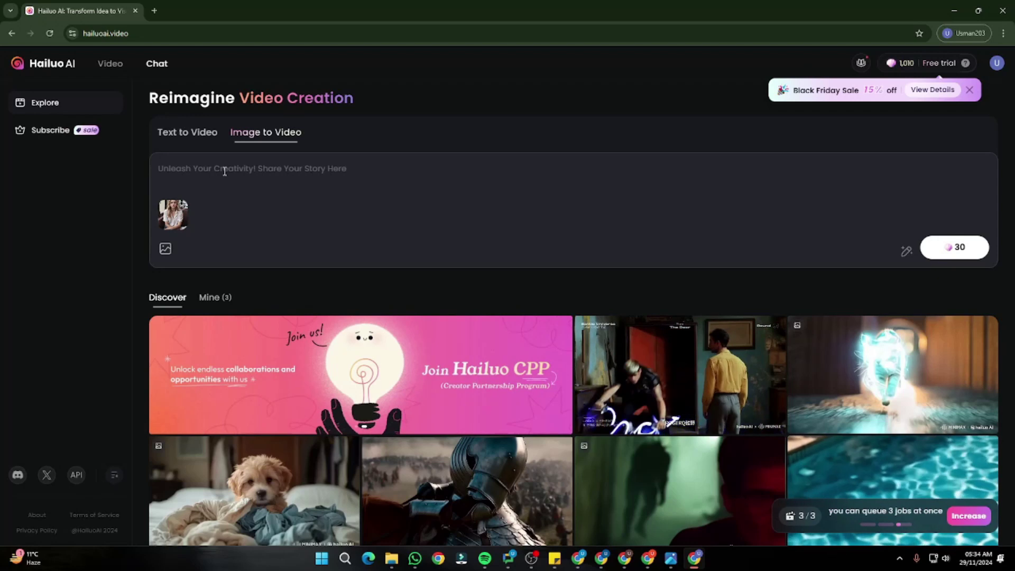
pyautogui.write('girl smili')
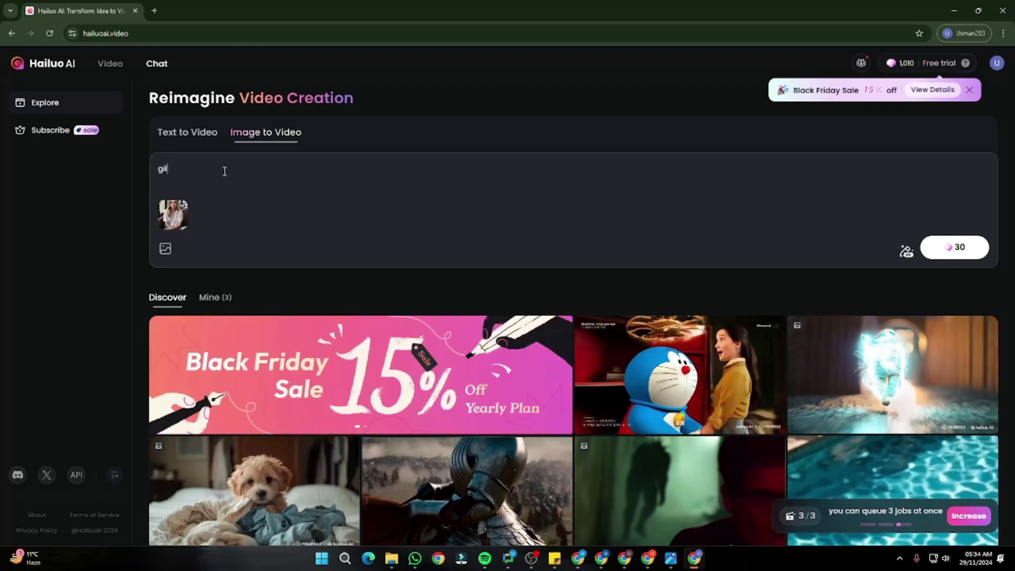
pyautogui.write('ng at a ')
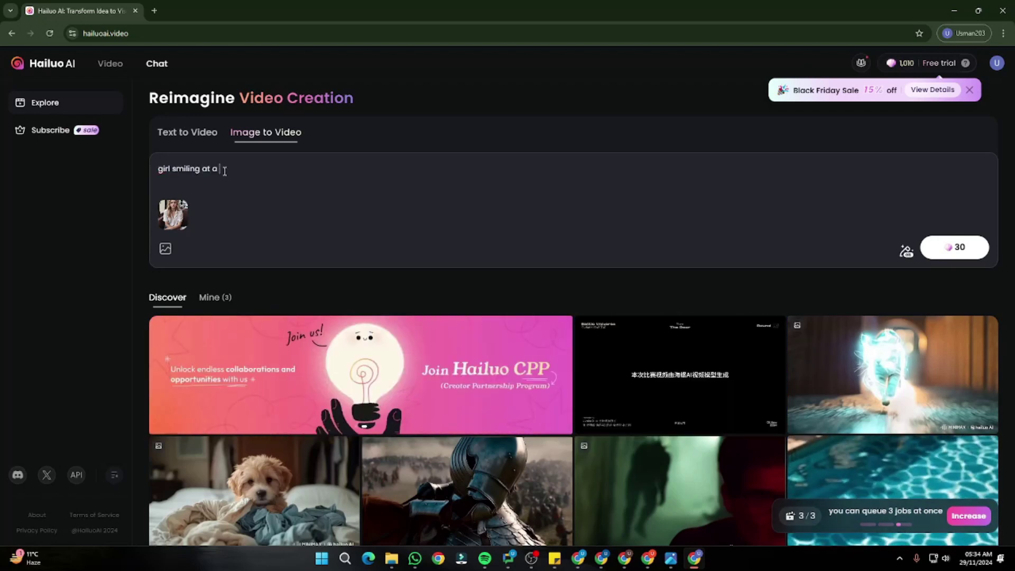
pyautogui.write('cafe')
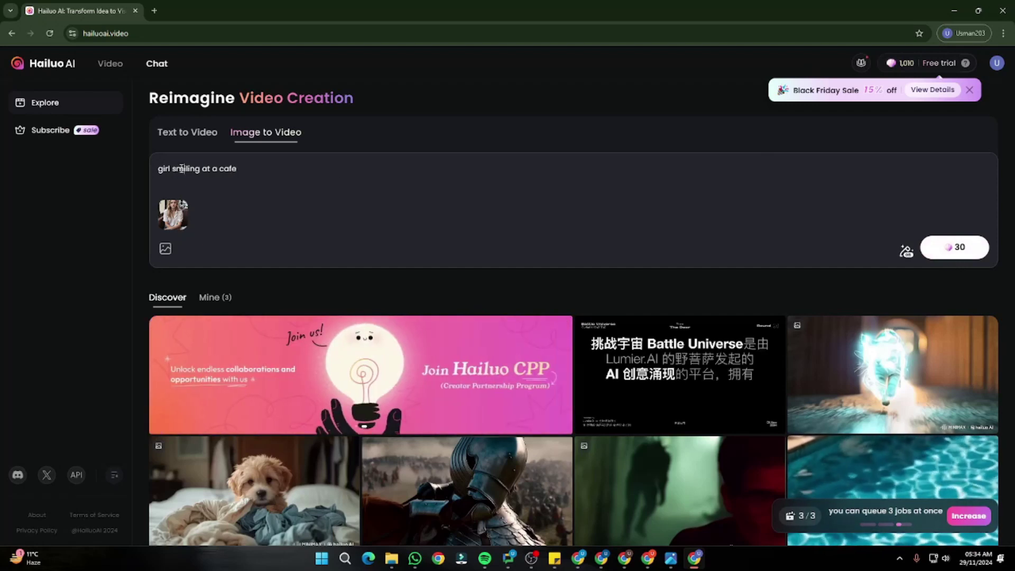
# Change the prompt's mood word from 'smiling' to 'sad', then to 'angry'
pyautogui.doubleClick(184, 168)
pyautogui.write('s')
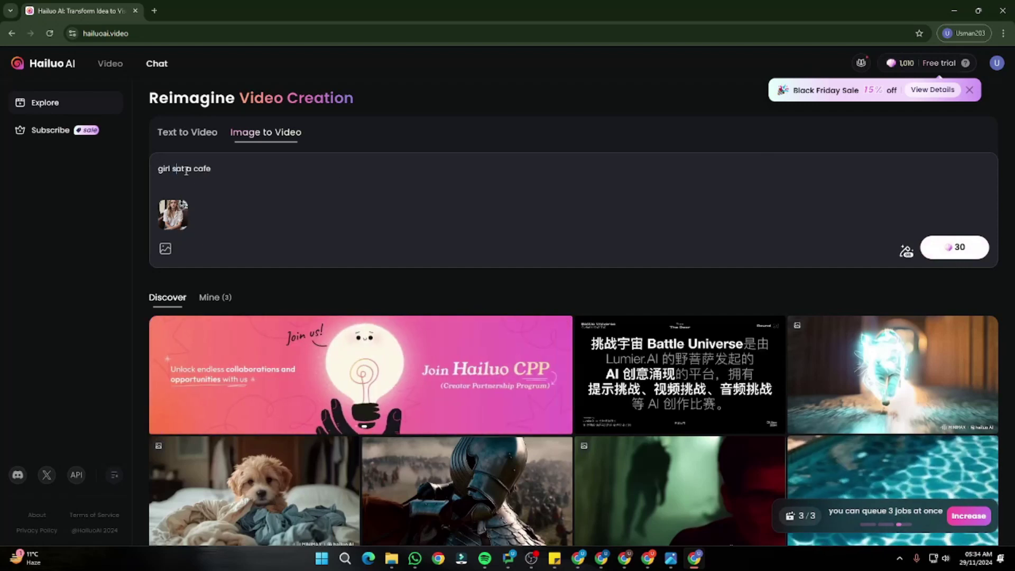
pyautogui.write('ad')
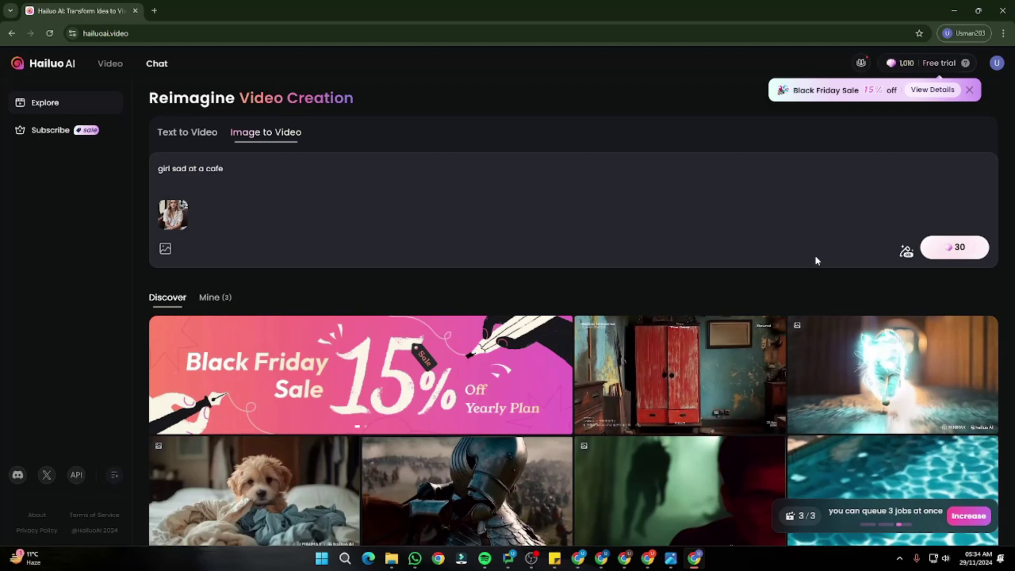
pyautogui.doubleClick(180, 169)
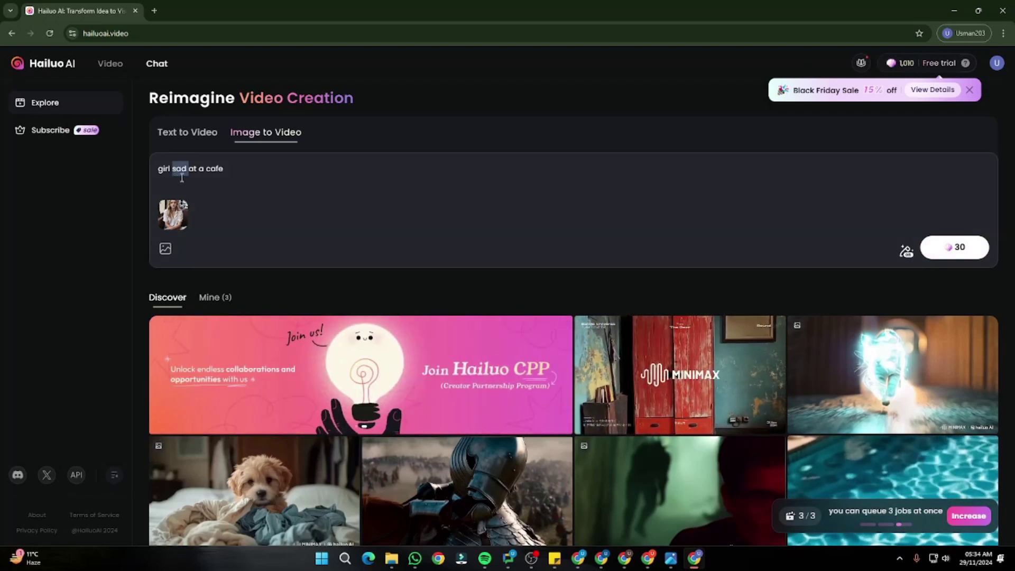
pyautogui.write('angry')
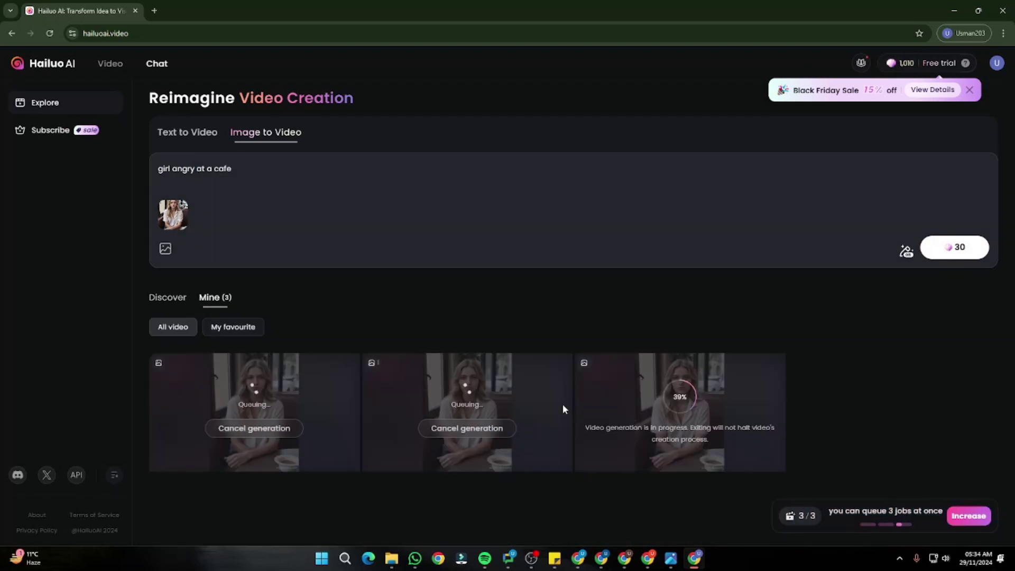
# Scroll down the Hailuo AI page while the cafe-girl videos keep generating
pyautogui.scroll(-1, 677, 400)
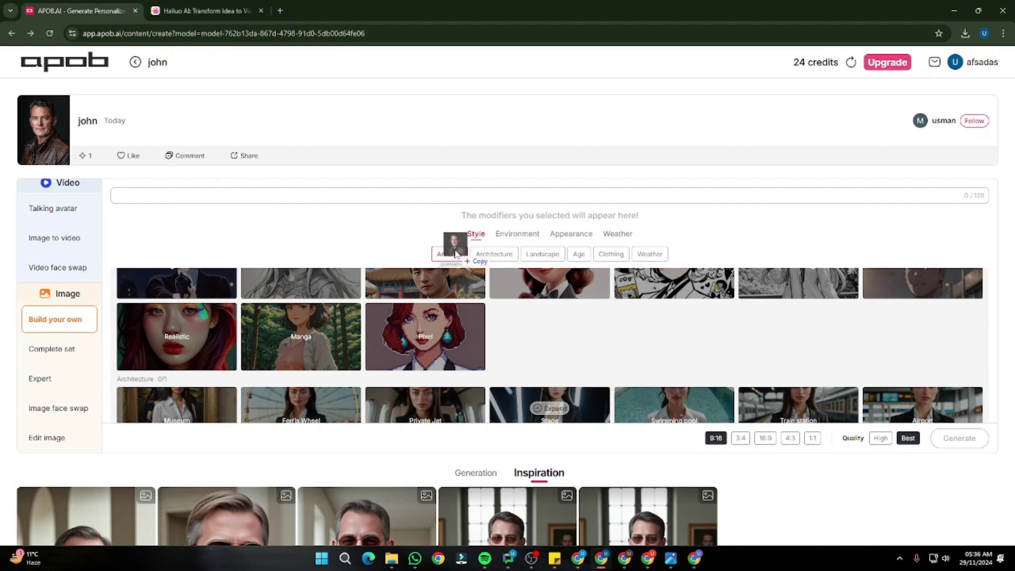
# Open the man's portrait PNG in a new tab and scroll to the suited-man Inspiration images
pyautogui.moveTo(455, 254); pyautogui.dragTo(432, 174)
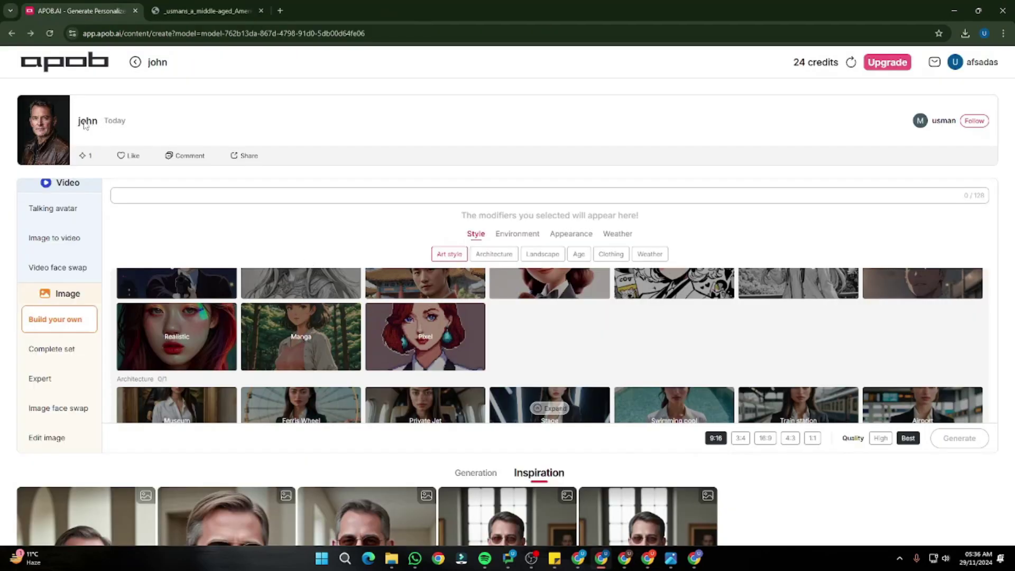
pyautogui.scroll(-5, 301, 369)
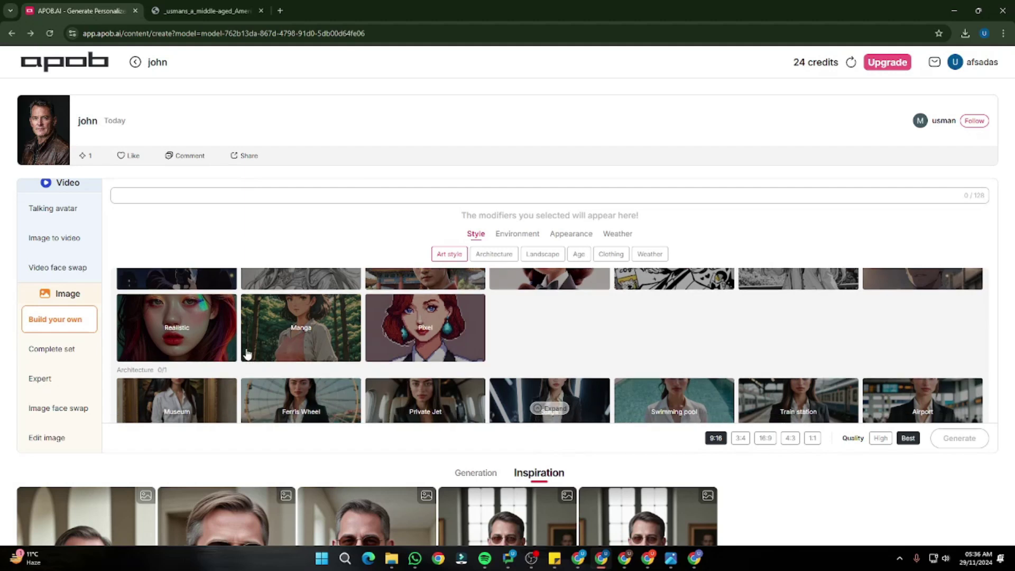
pyautogui.scroll(3, 286, 345)
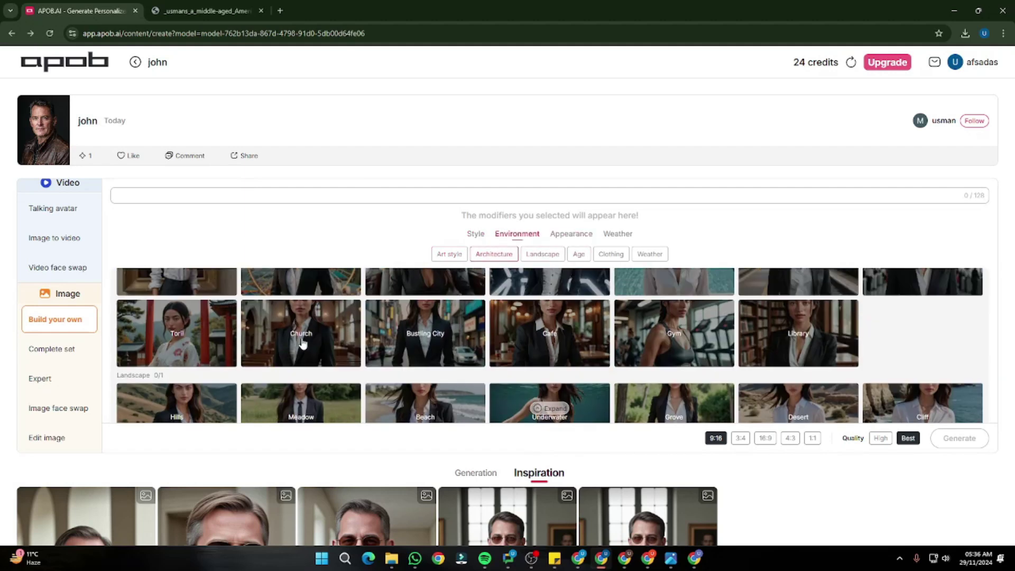
pyautogui.scroll(2, 195, 321)
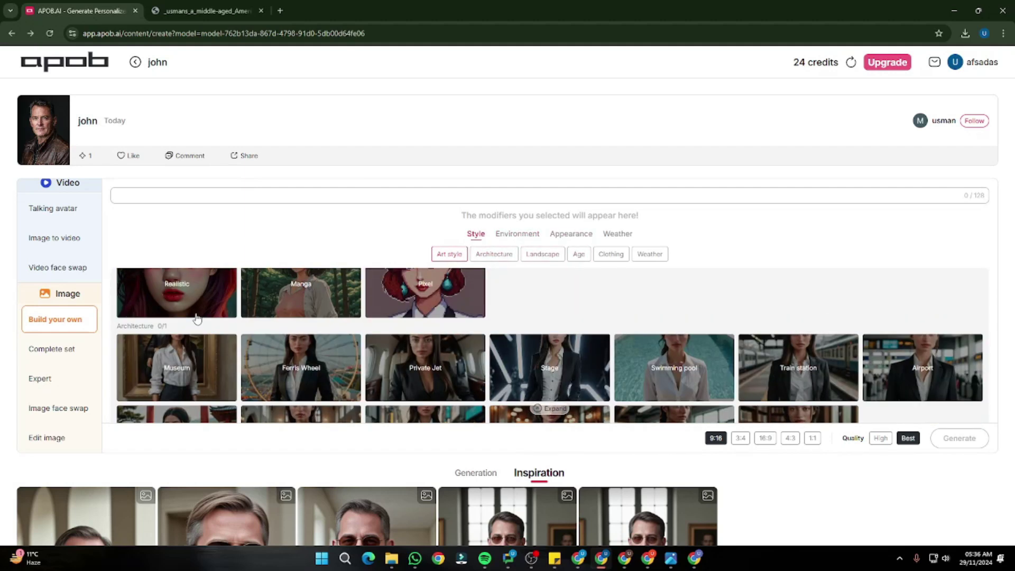
pyautogui.scroll(-3, 287, 343)
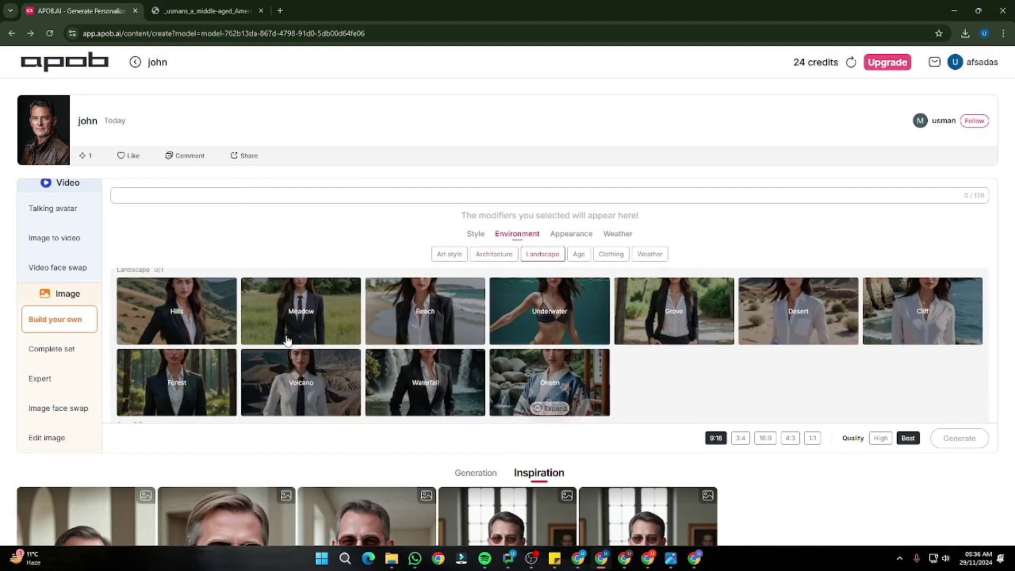
pyautogui.scroll(-5, 288, 341)
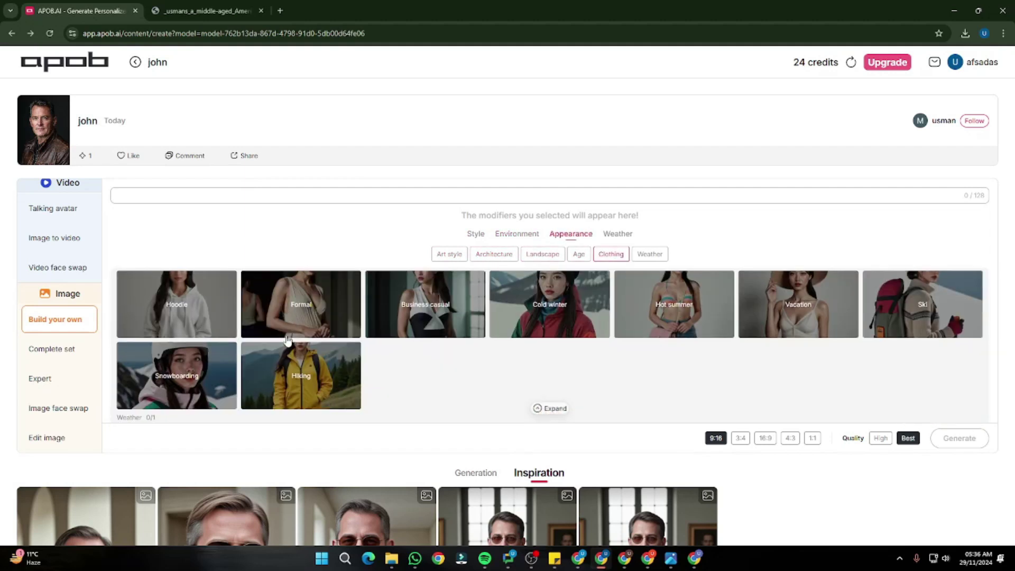
pyautogui.scroll(-7, 332, 339)
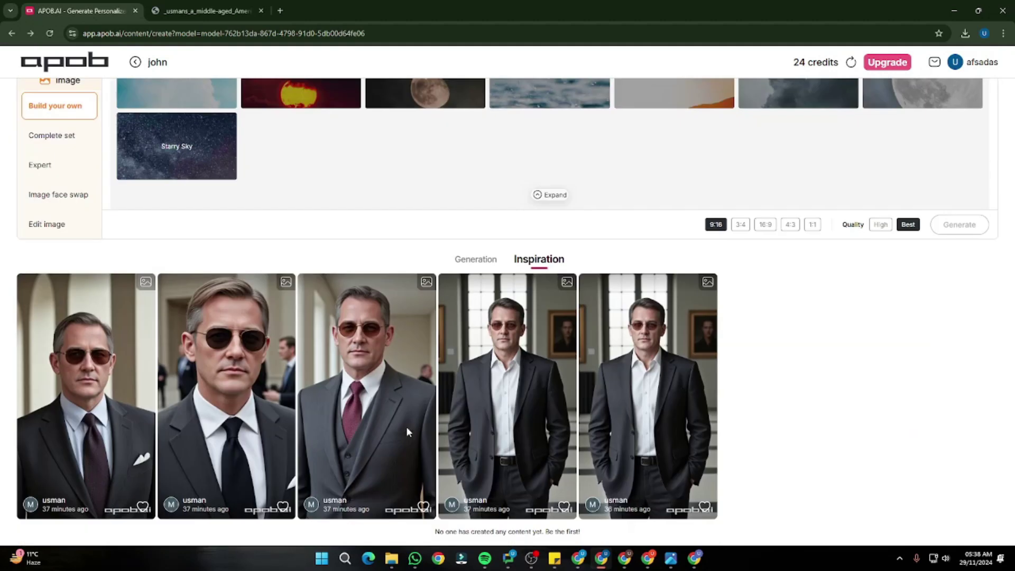
# Preview four suit portraits one by one: the second, red-tie, hands-in-pockets and upscaled ones
pyautogui.click(217, 365)
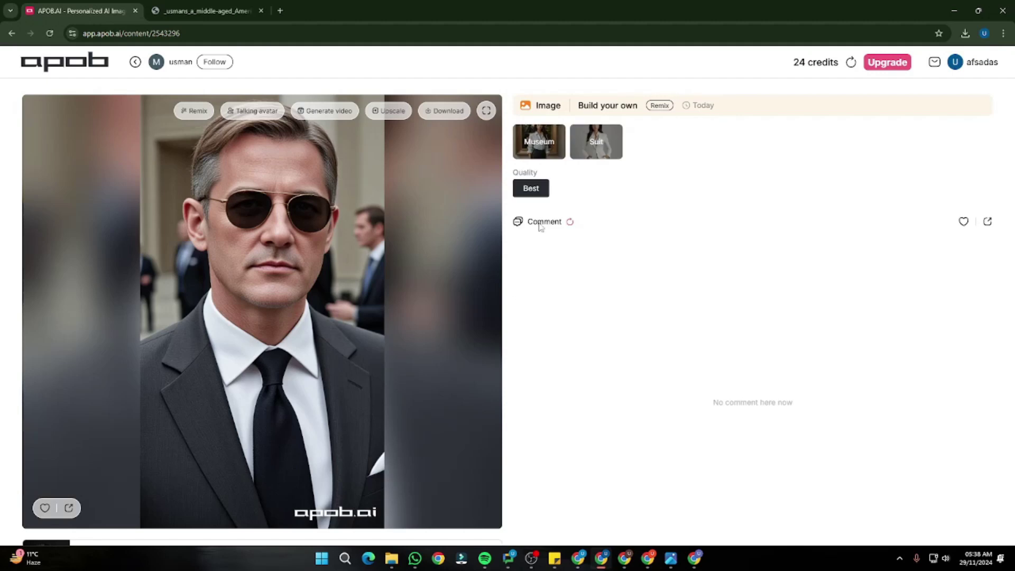
pyautogui.click(10, 34)
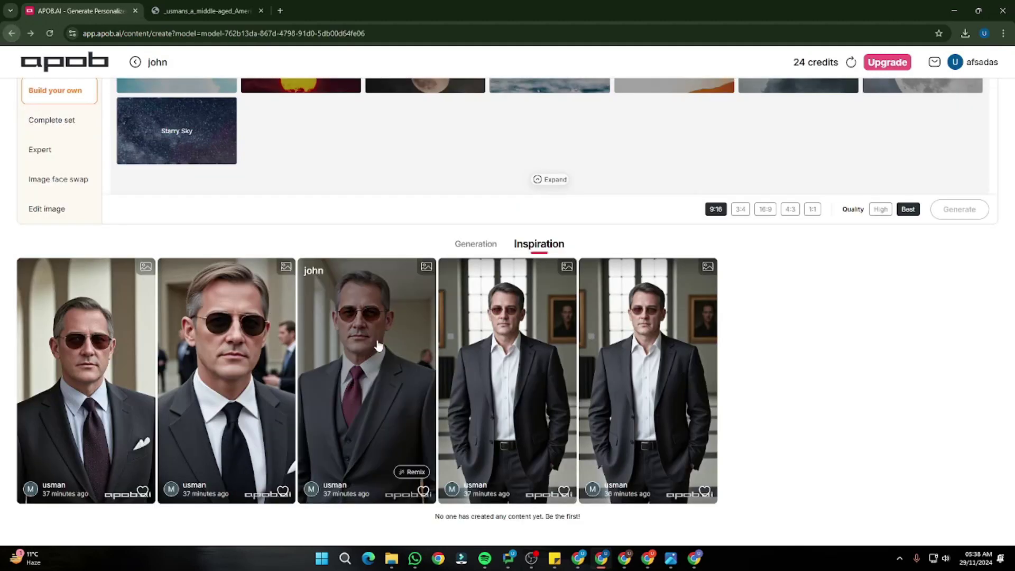
pyautogui.click(397, 340)
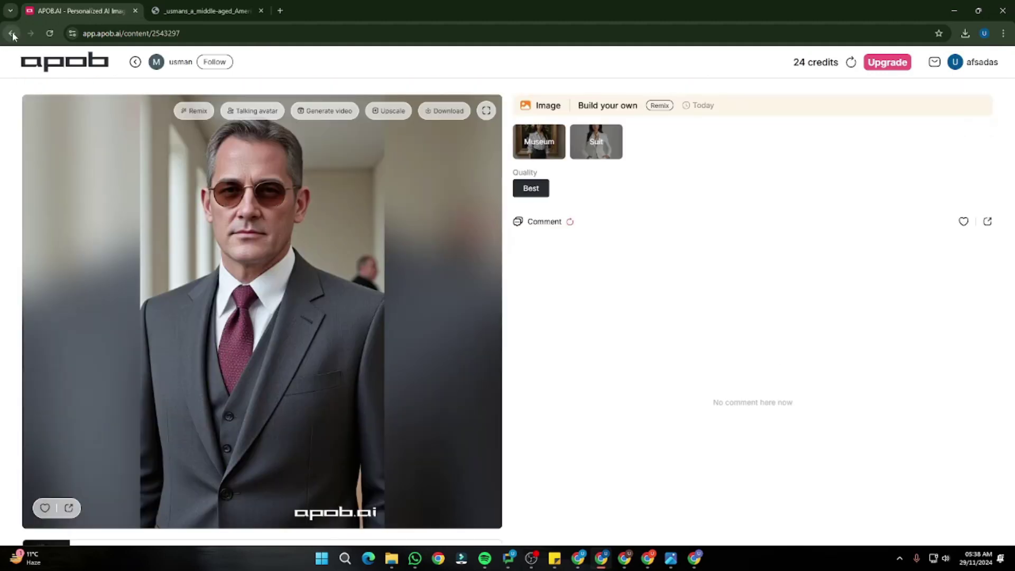
pyautogui.click(12, 33)
pyautogui.click(503, 365)
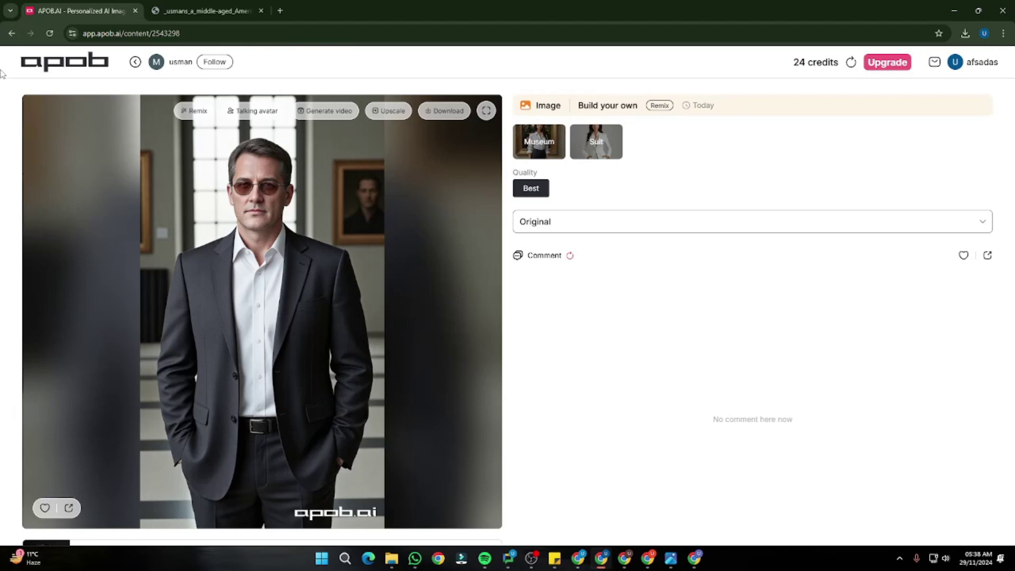
pyautogui.click(12, 34)
pyautogui.click(689, 406)
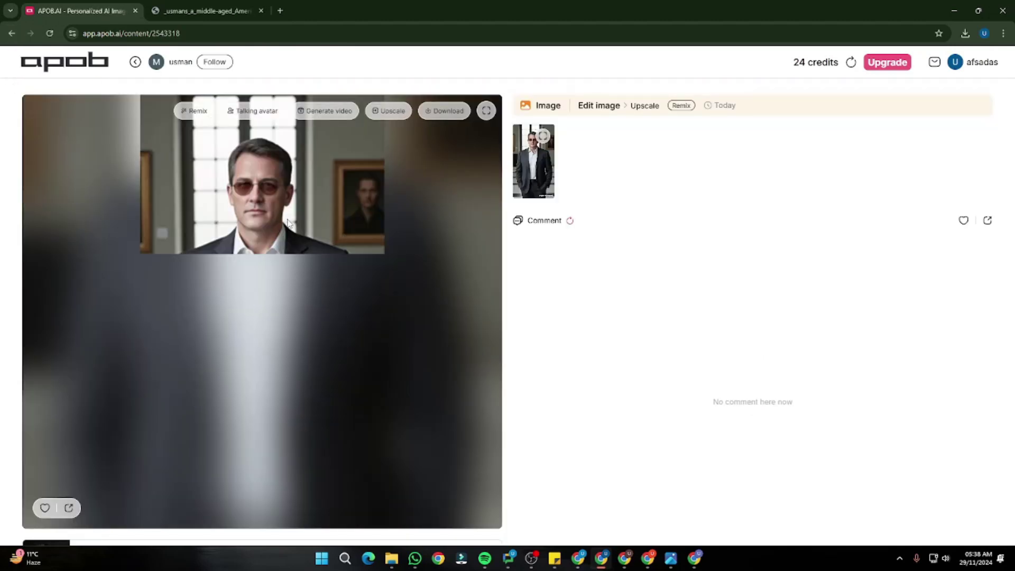
pyautogui.click(11, 34)
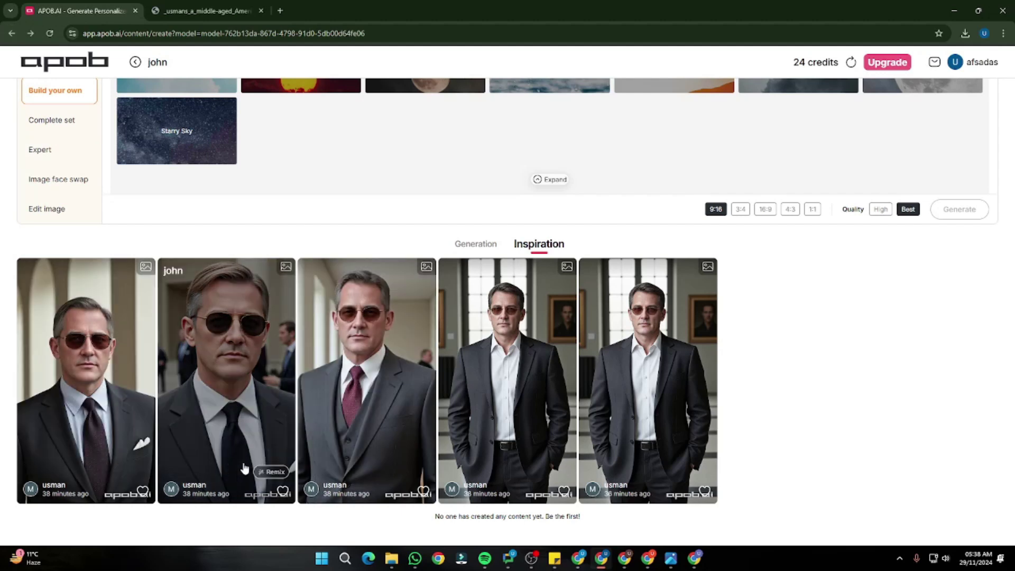
# Open the sunglasses and pocket-square portrait and bring up, then dismiss, its browser image options
pyautogui.click(280, 495)
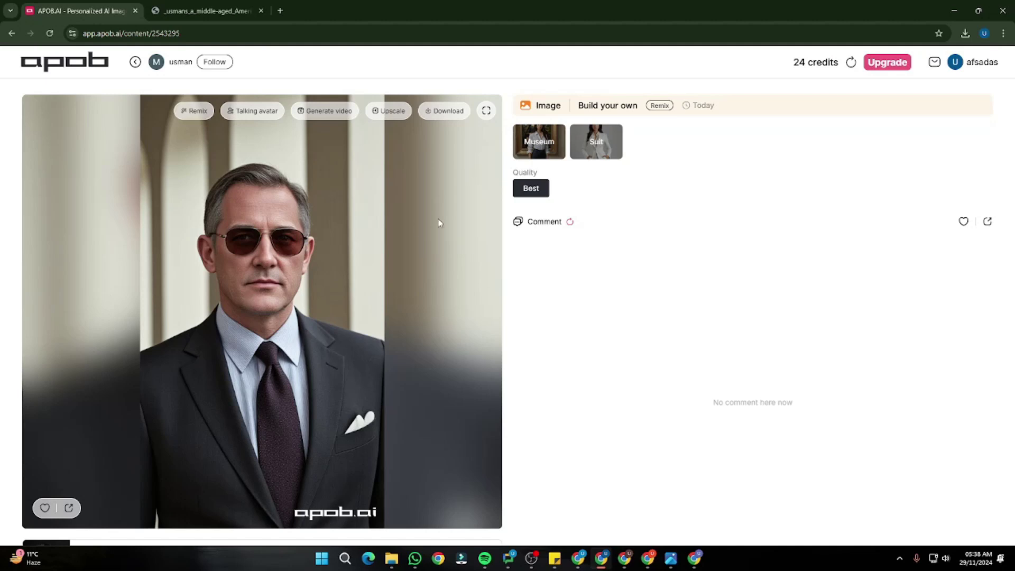
pyautogui.rightClick(283, 283)
pyautogui.click(128, 350)
pyautogui.scroll(-2, 85, 476)
pyautogui.scroll(1, 430, 428)
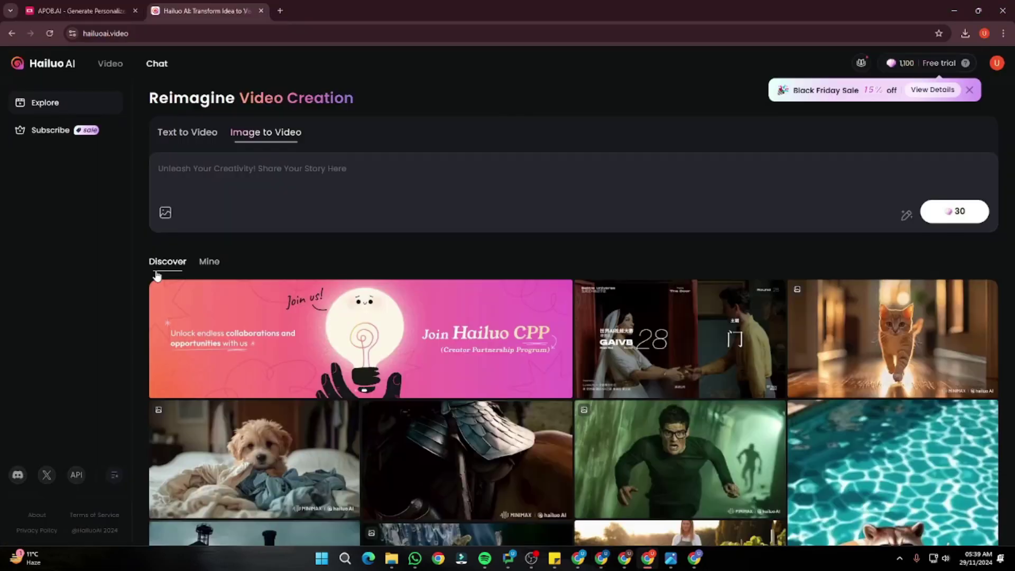
# Generate a video from the suited-man portrait with prompt 'man in a business suit', then edit toward 'taking off glasses'
pyautogui.click(210, 261)
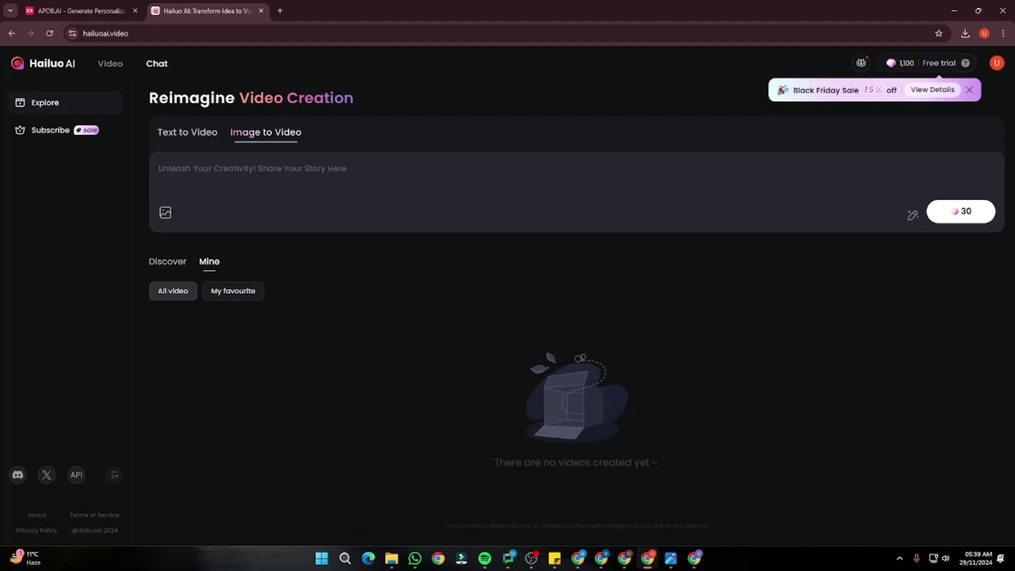
pyautogui.moveTo(845, 337); pyautogui.dragTo(312, 223)
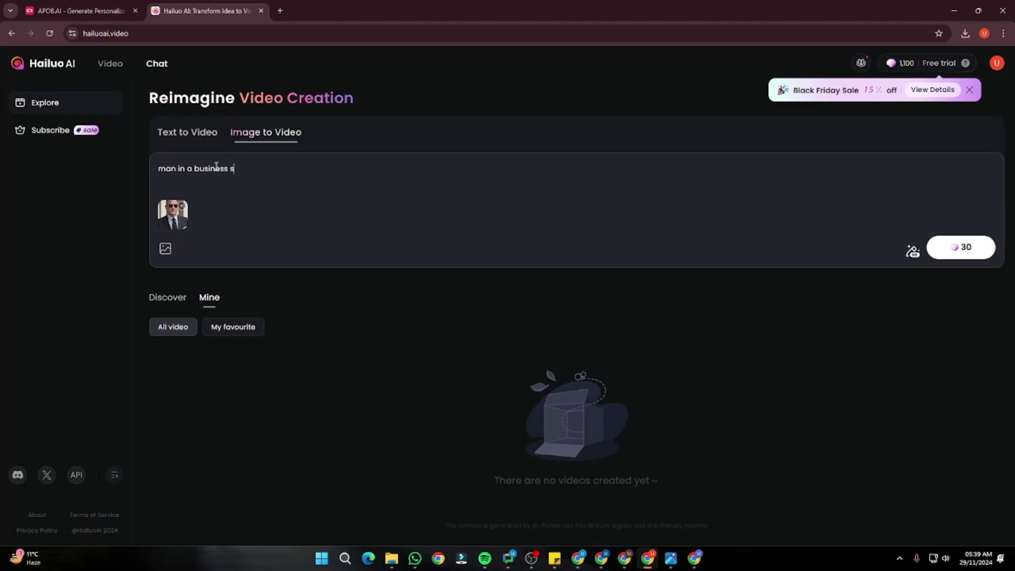
pyautogui.press('Return')
pyautogui.click(985, 256)
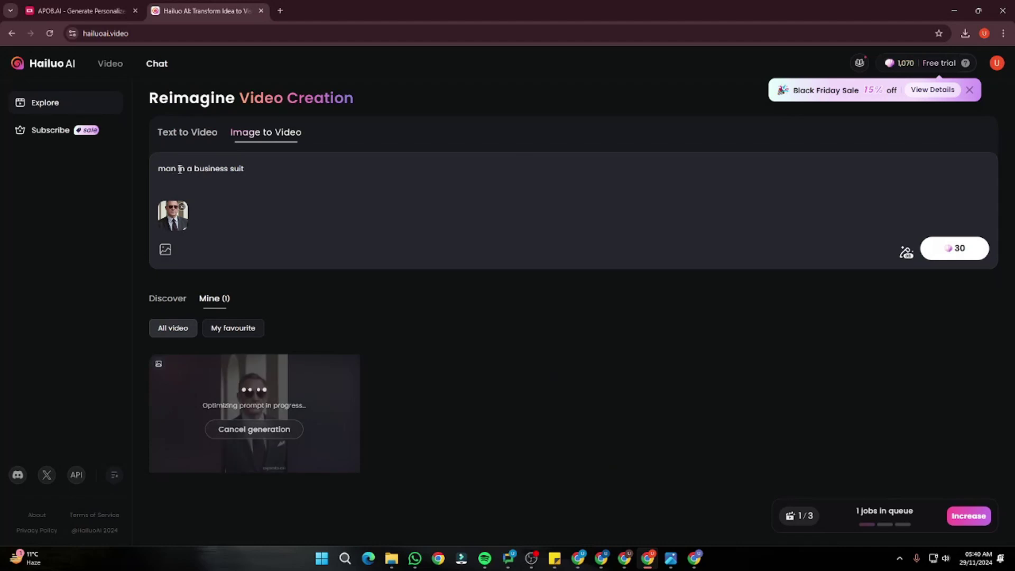
pyautogui.doubleClick(181, 170)
pyautogui.write('taking off glasses')
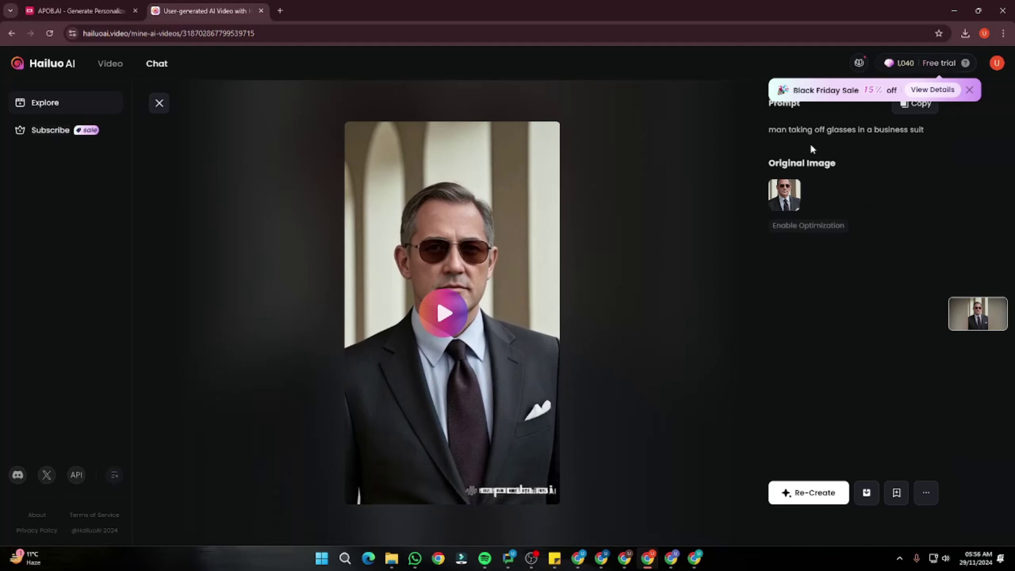
# Play the finished video of the suited man taking off his sunglasses
pyautogui.click(893, 134)
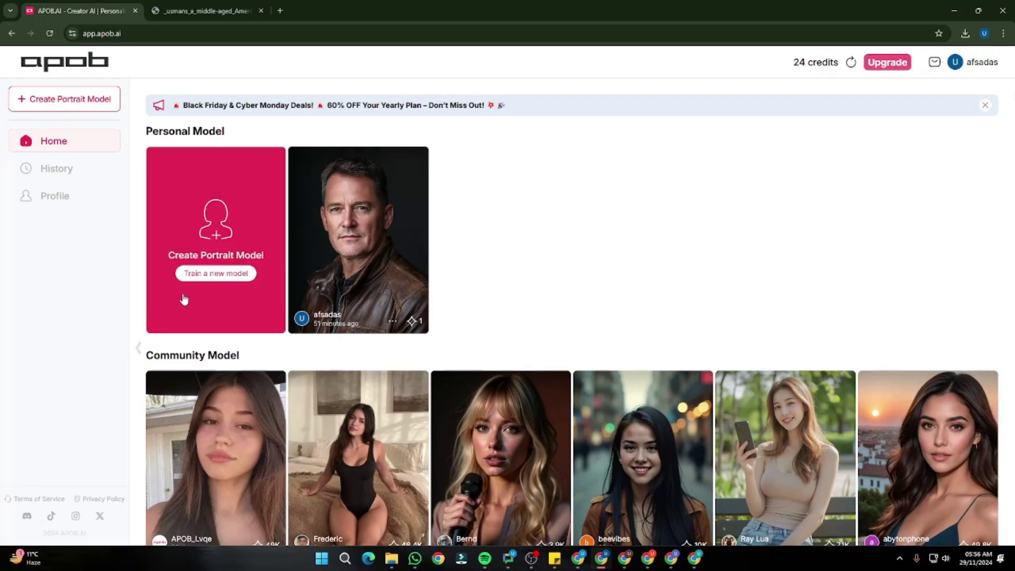
pyautogui.scroll(-5, 115, 351)
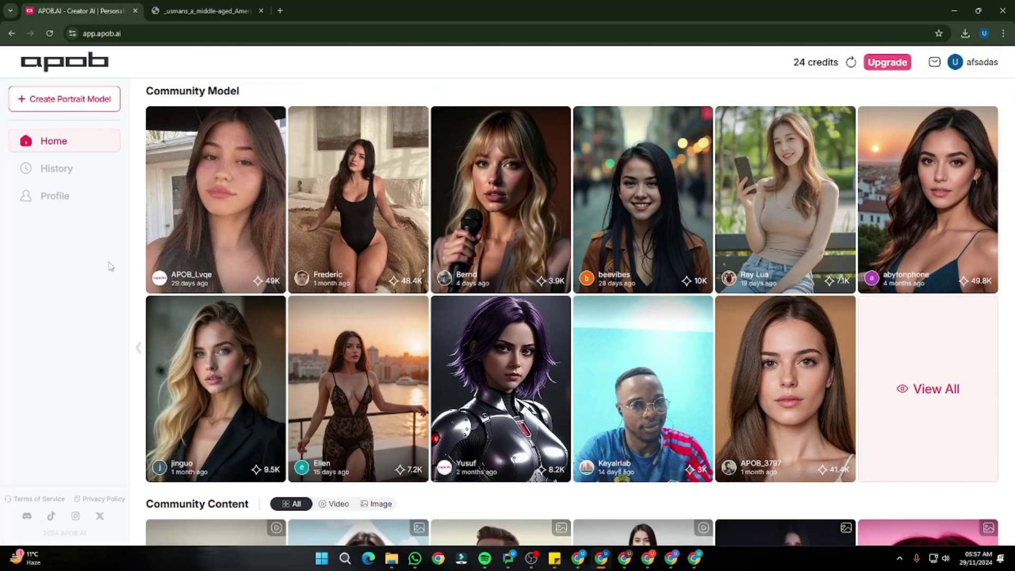
pyautogui.scroll(-8, 436, 363)
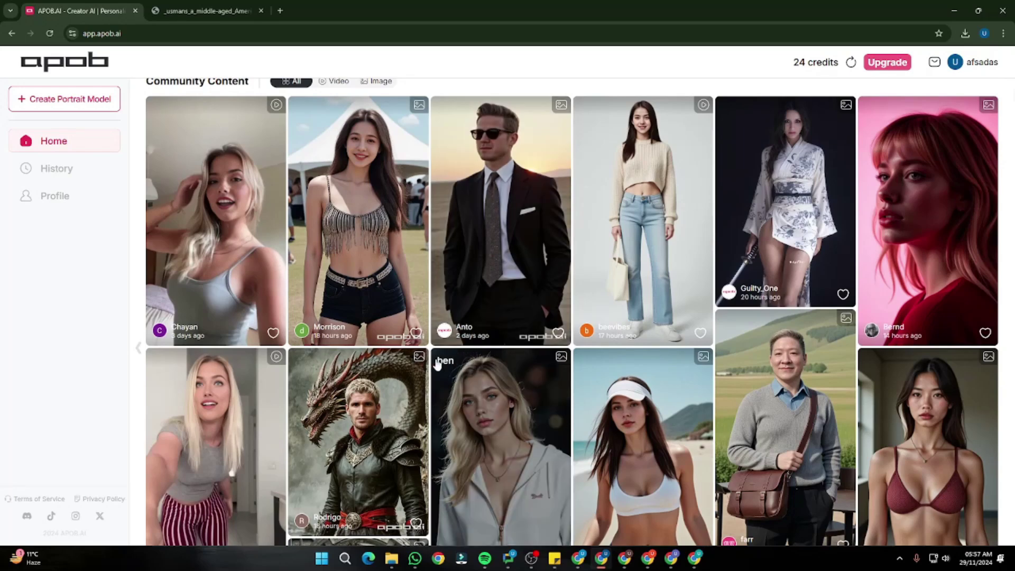
pyautogui.scroll(-4, 437, 364)
pyautogui.scroll(-5, 402, 354)
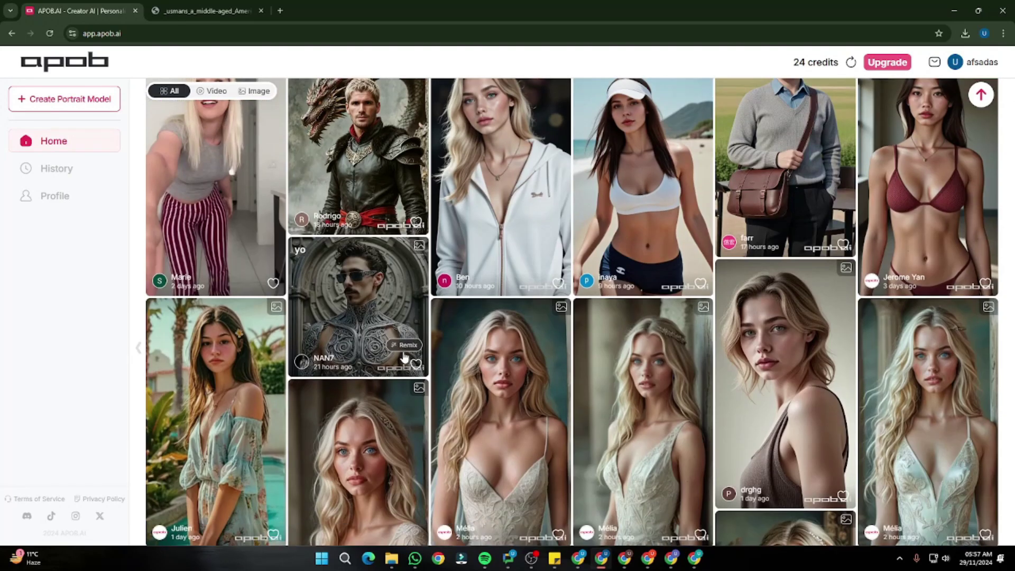